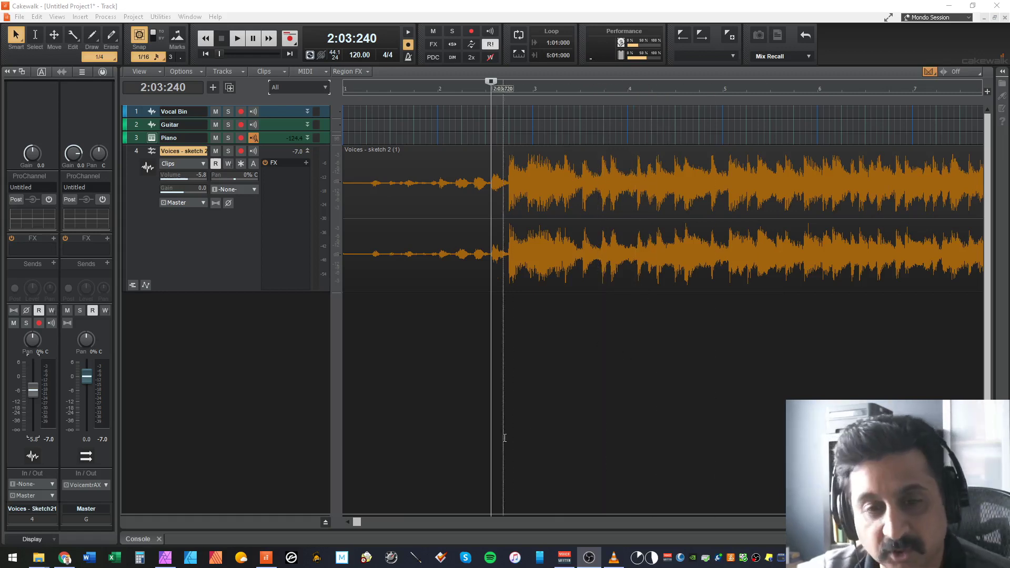
Play the rehearsal mp3 in VLC and bring up Cakewalk's Insert Tempo Change dialog.
mouse_move(614, 558)
click(615, 513)
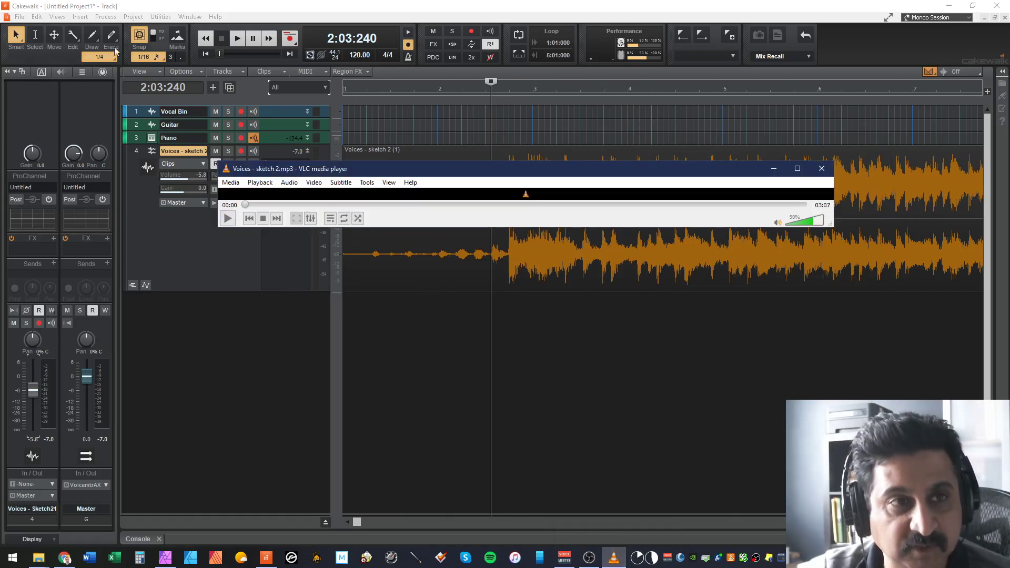
click(227, 221)
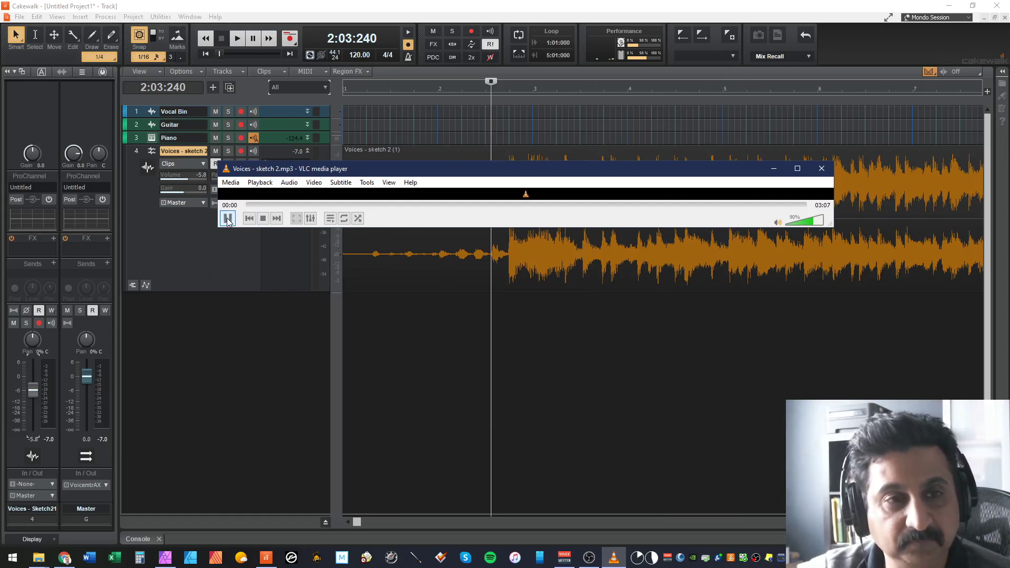
click(132, 17)
click(165, 55)
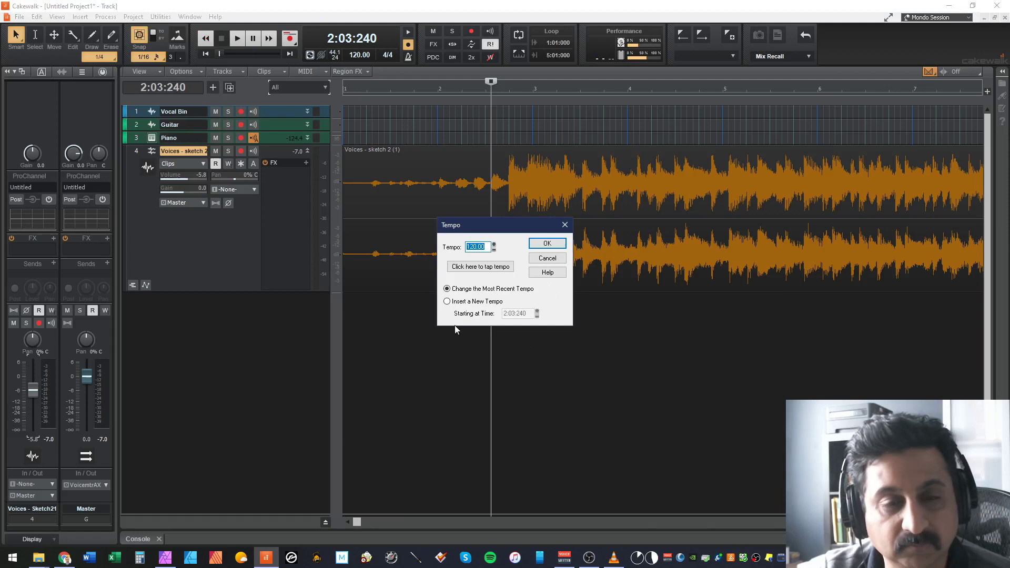
Tap tempo along with the rehearsal to measure its beat.
click(487, 268)
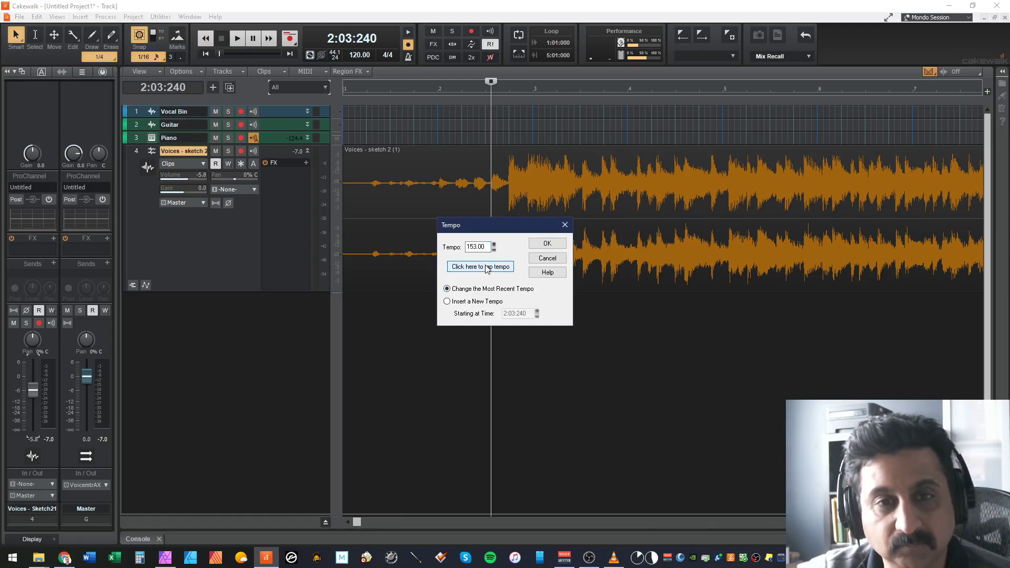
click(486, 268)
click(486, 268)
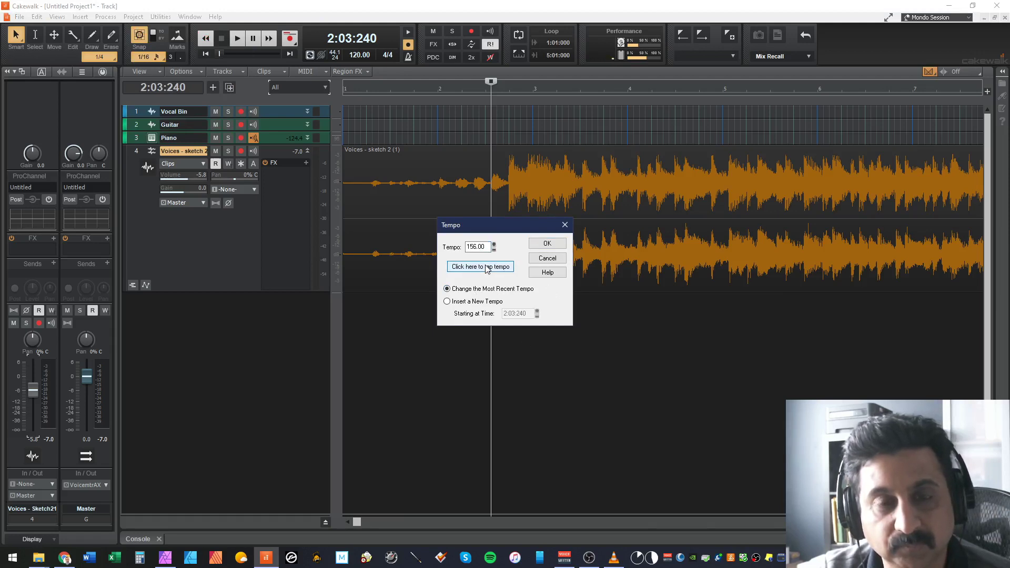
click(486, 268)
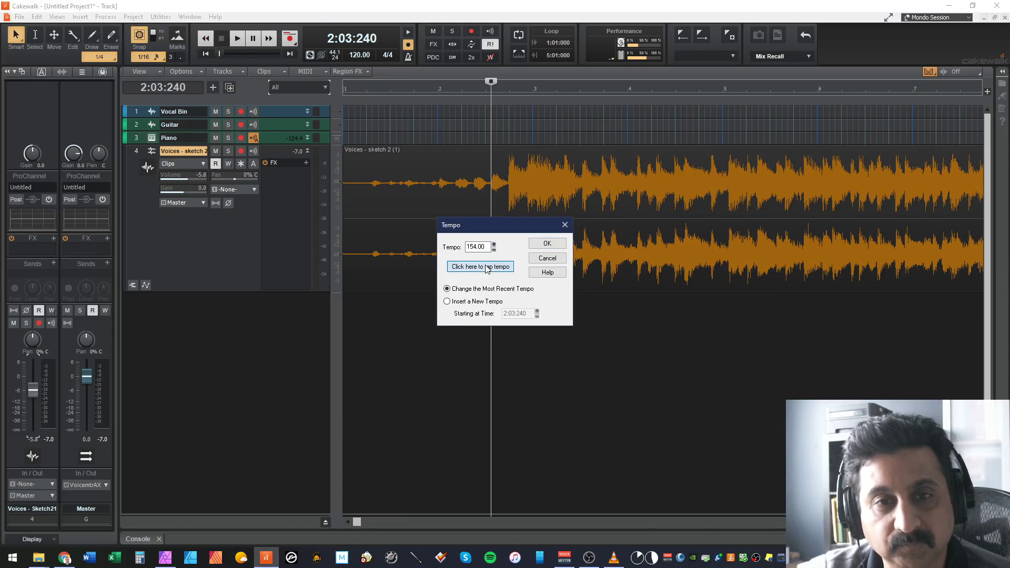
click(487, 269)
click(487, 268)
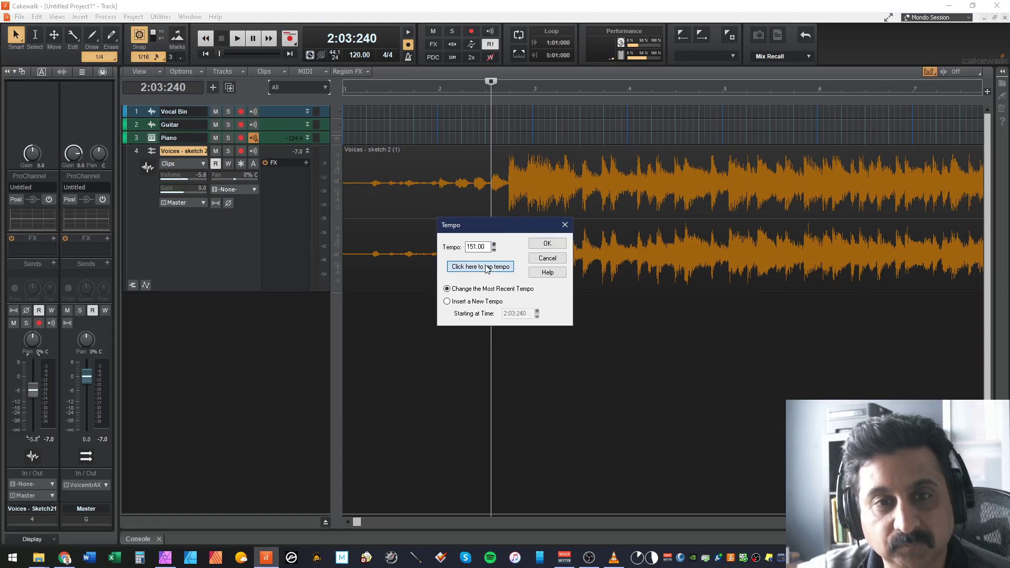
click(486, 268)
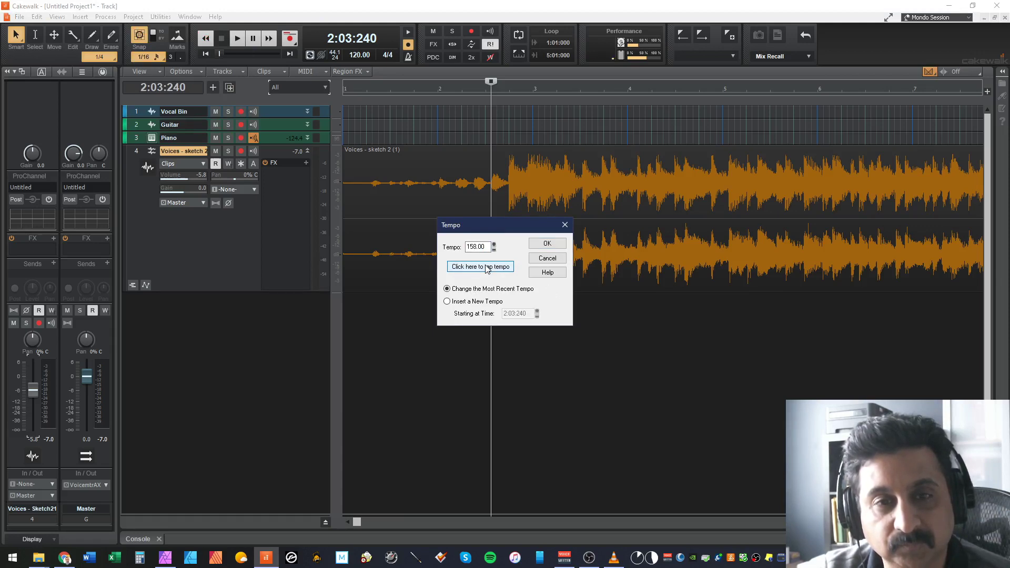
click(487, 268)
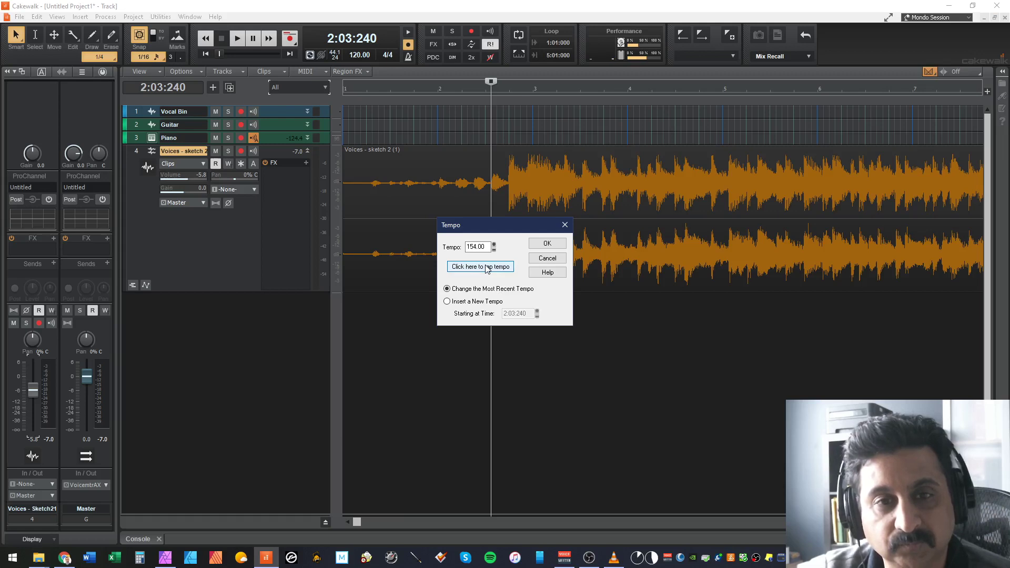
click(486, 268)
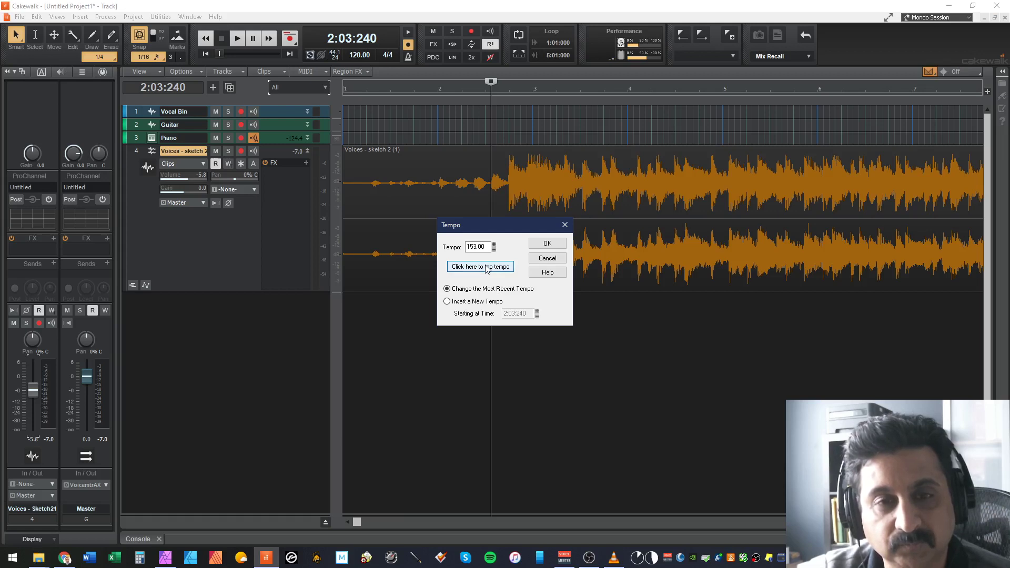
Pause the rehearsal and set the project tempo to 152 BPM.
click(614, 557)
click(227, 220)
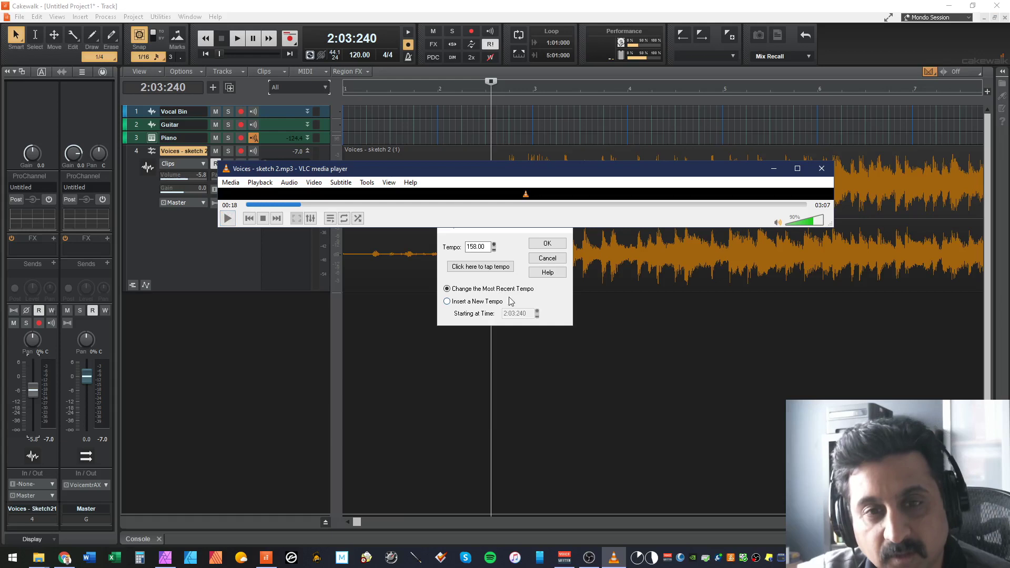
click(545, 300)
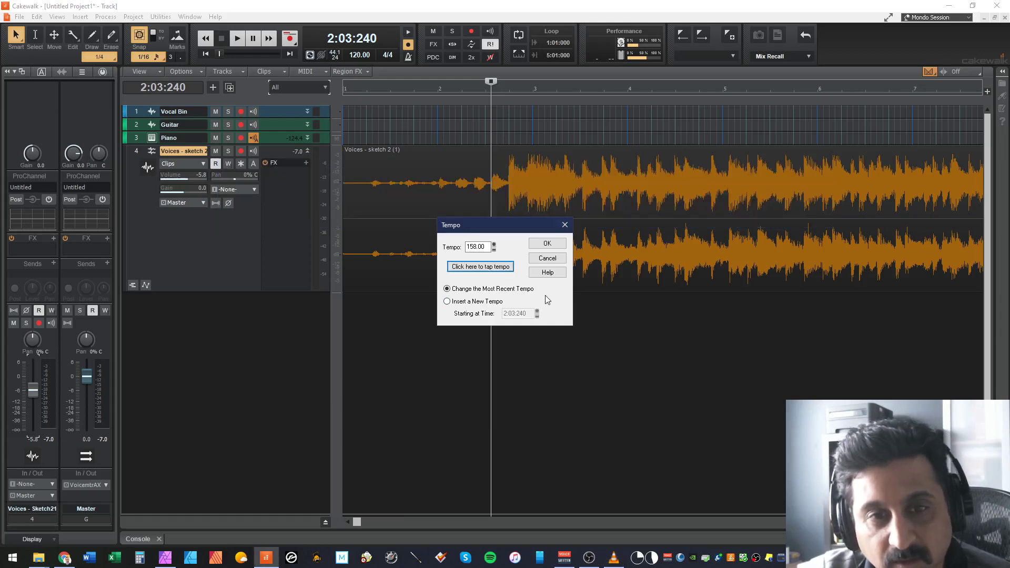
double_click(489, 247)
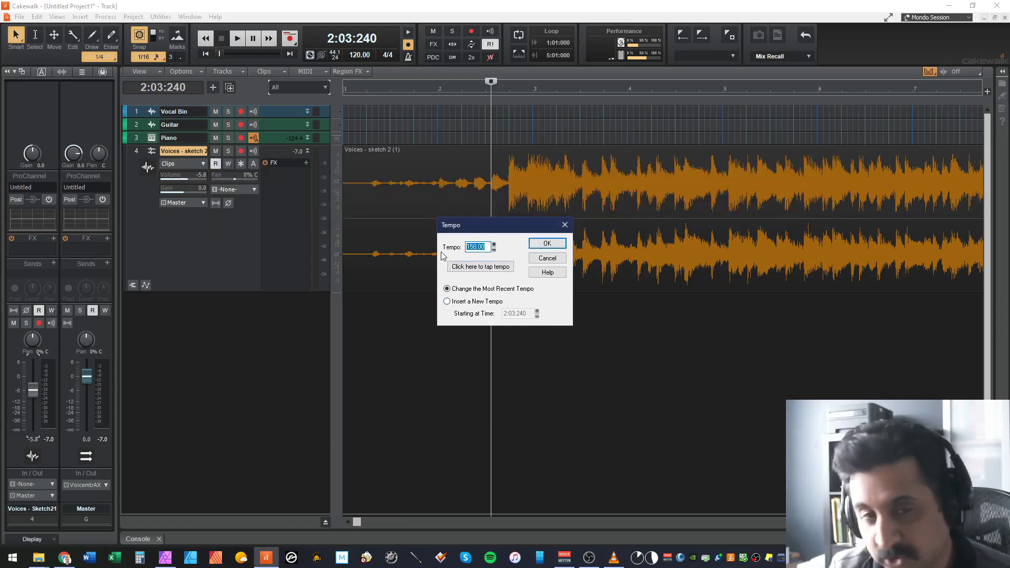
text(152)
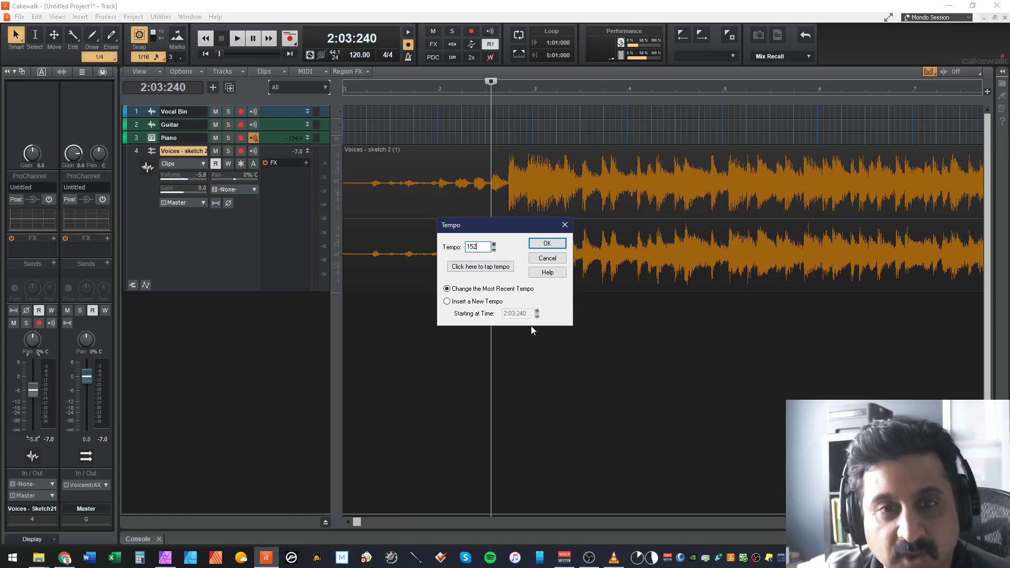
click(544, 247)
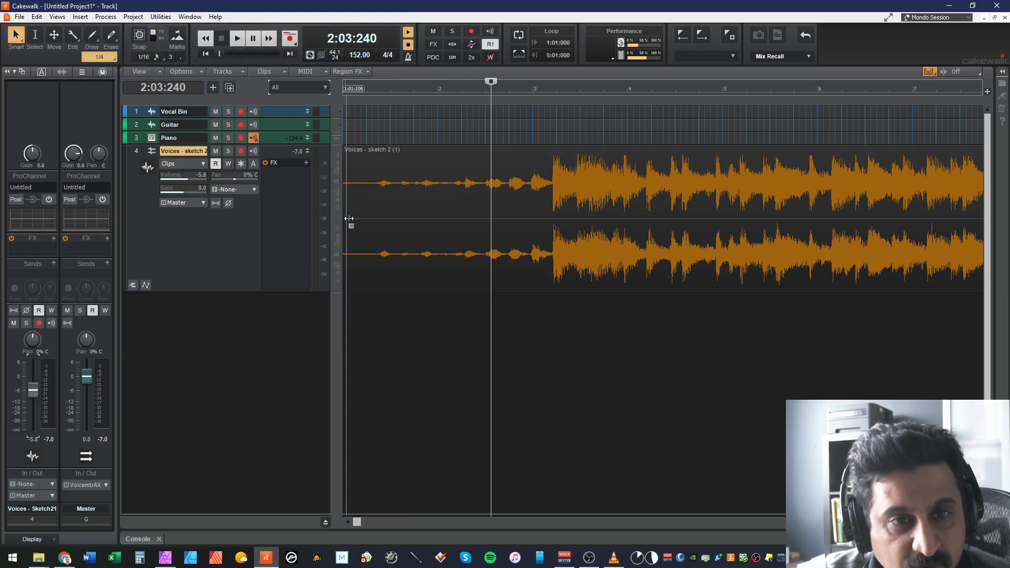
Trim the Voices clip's silent lead-in, set Snap to 1/4, and drag the clip to measure 2.
drag(346, 226, 552, 225)
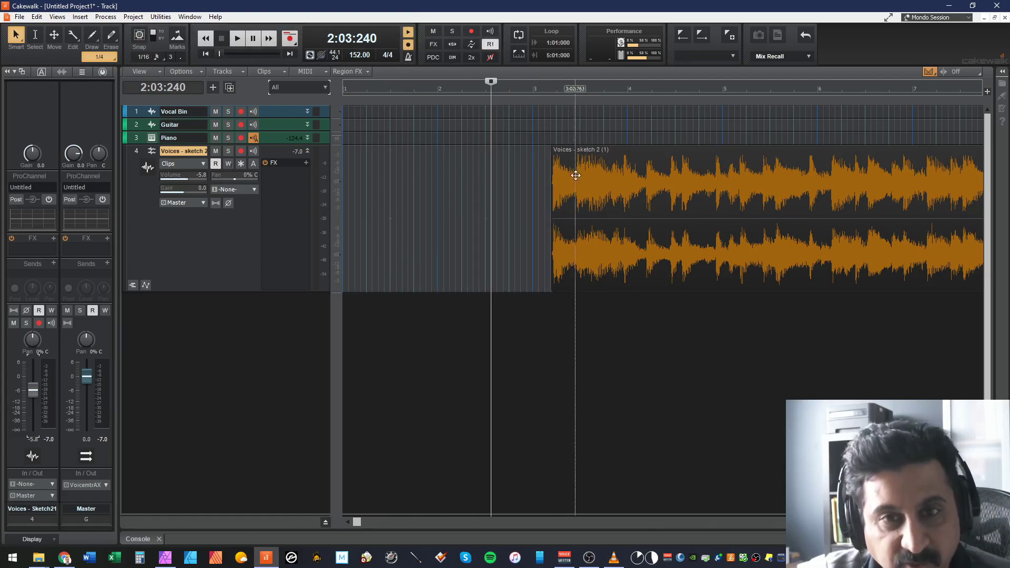
click(140, 37)
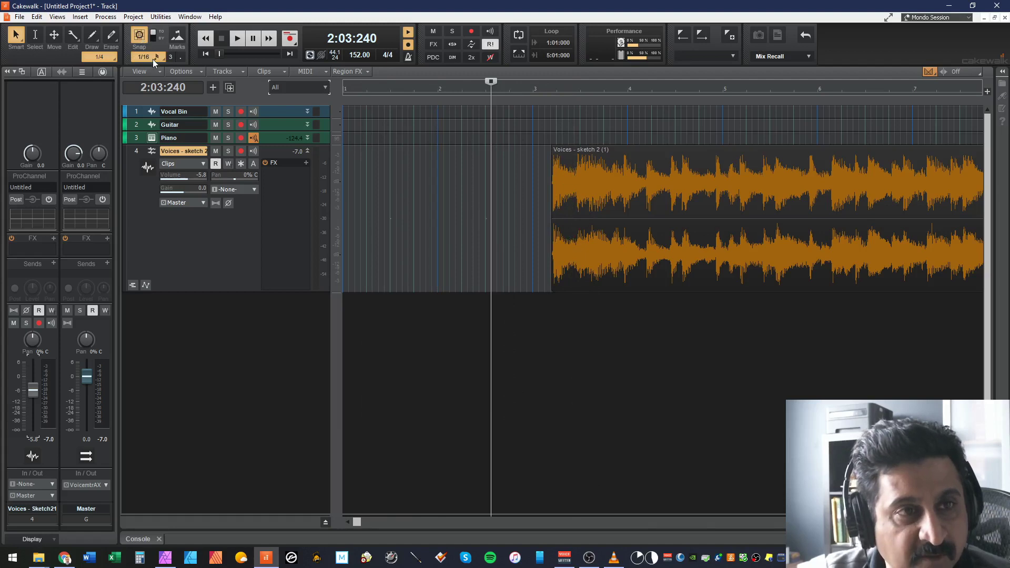
click(152, 59)
click(167, 108)
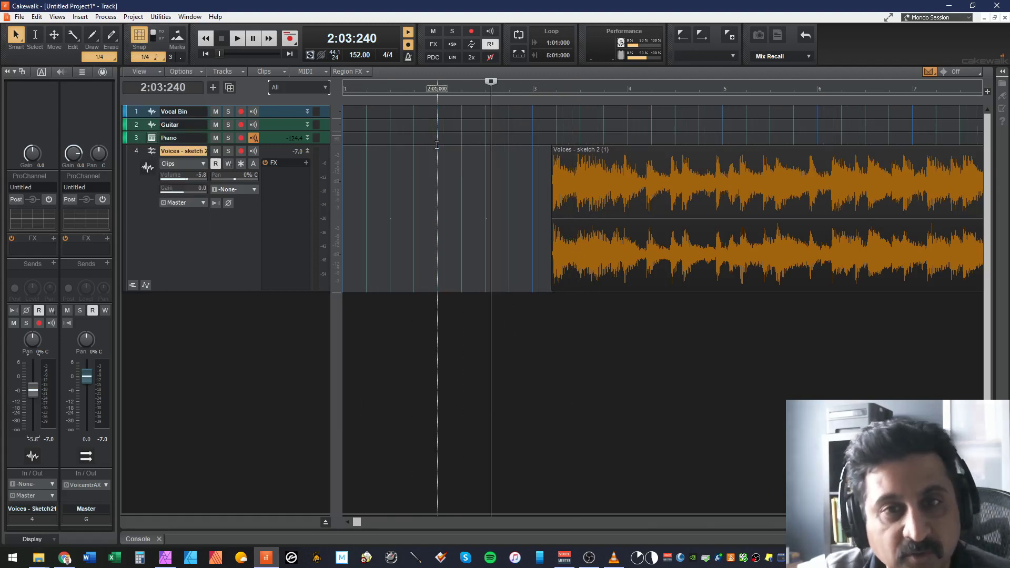
drag(587, 153, 478, 164)
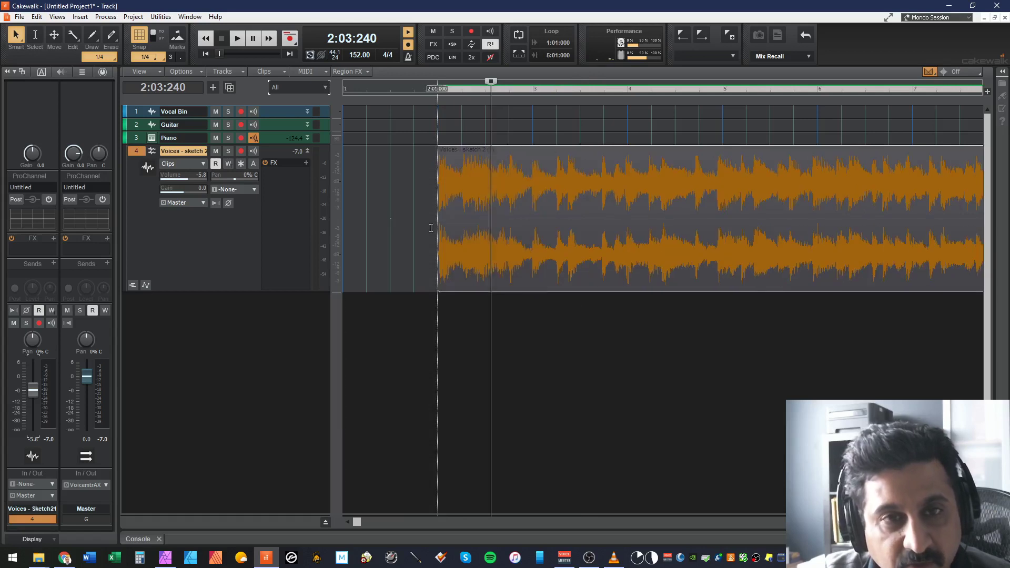
click(440, 312)
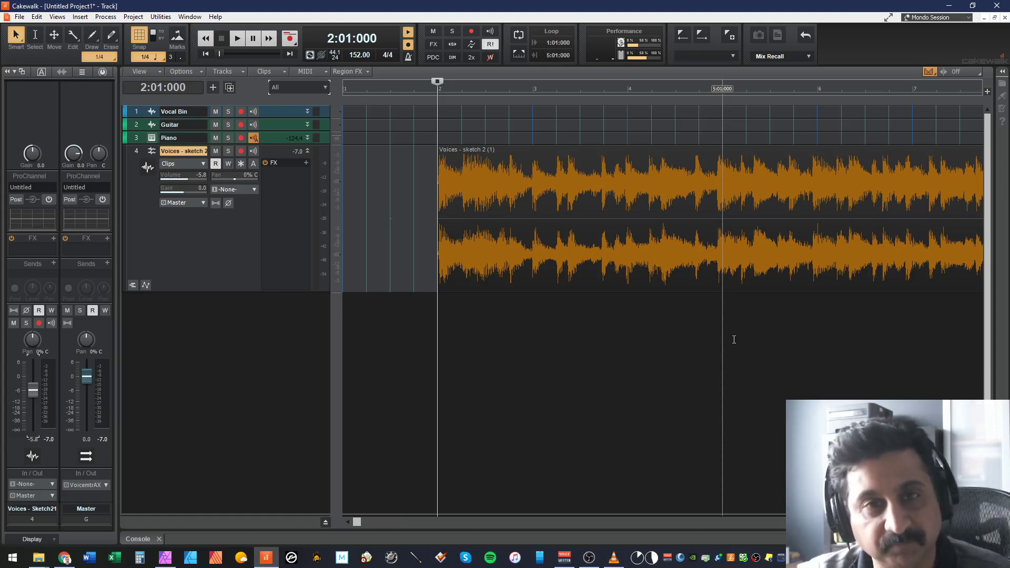
key(space)
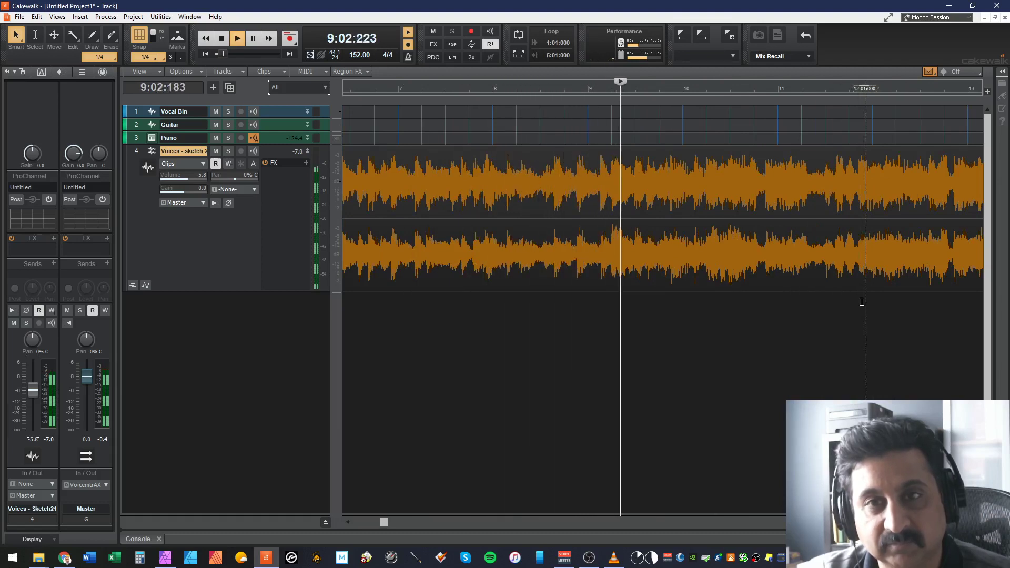
key(space)
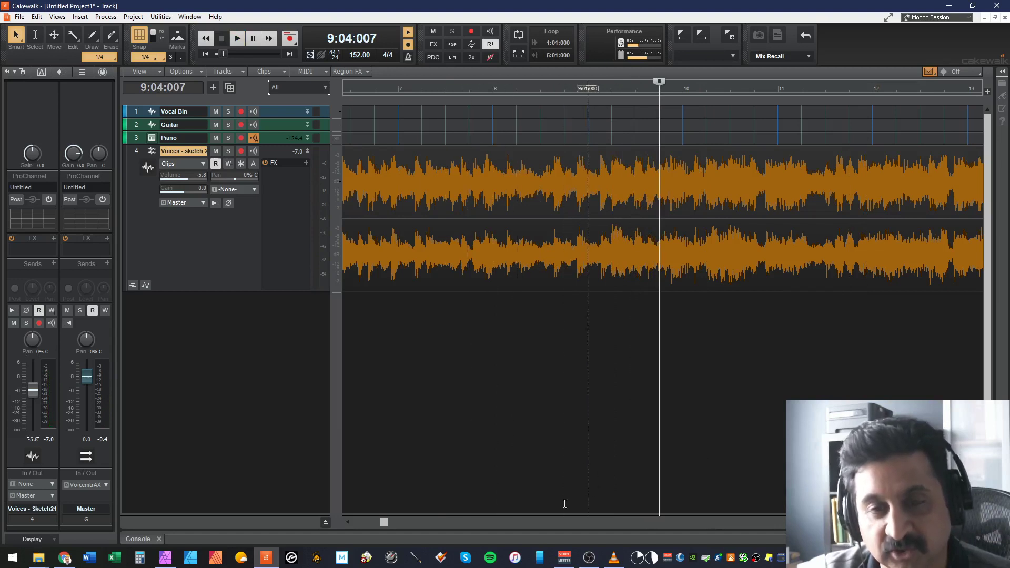
drag(383, 520, 347, 522)
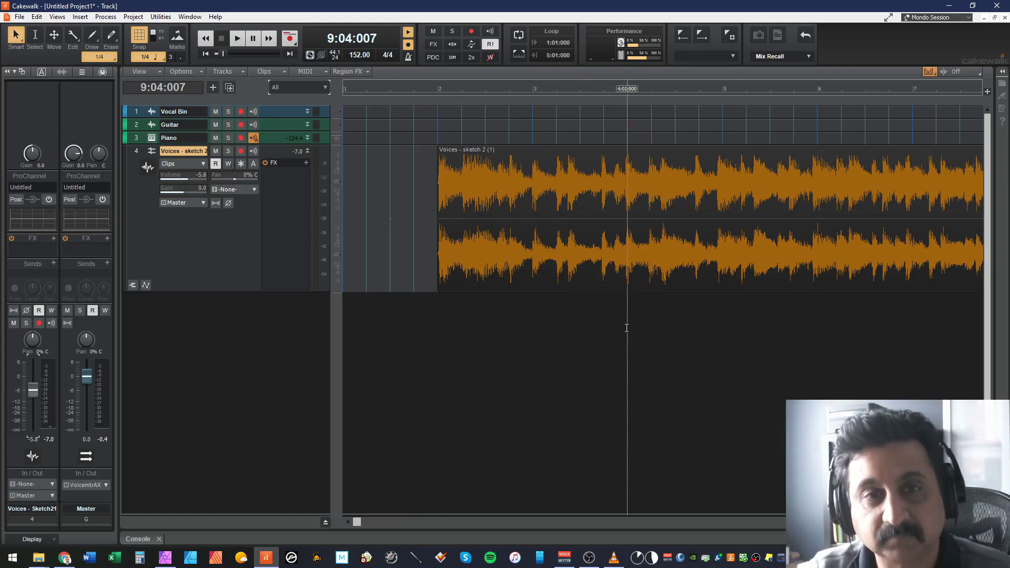
Trim the Voices clip's lead-in and snap the clip onto the 2:01 downbeat.
click(460, 329)
click(436, 305)
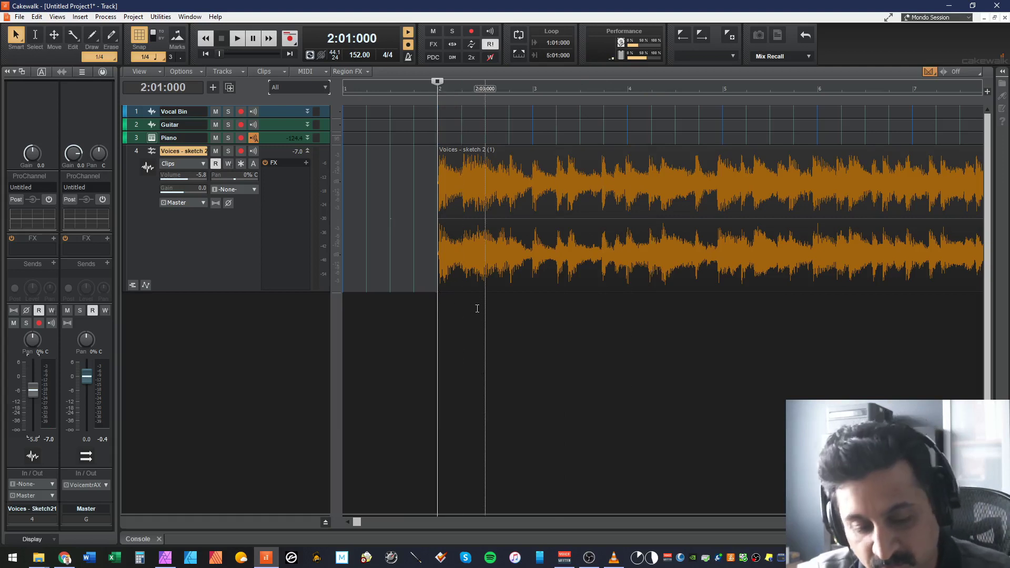
scroll(669, 312, up, 2)
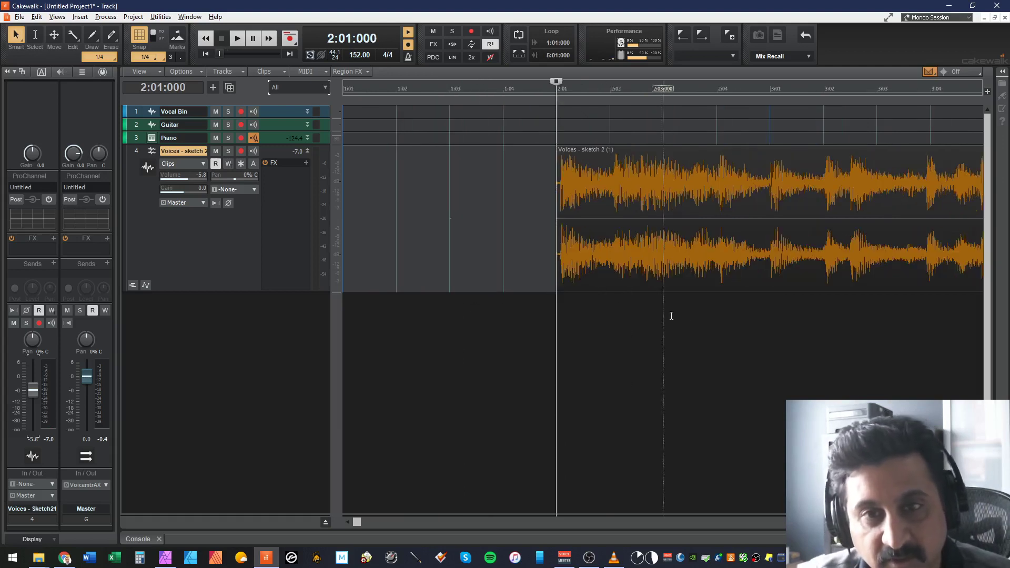
scroll(671, 417, right, 3)
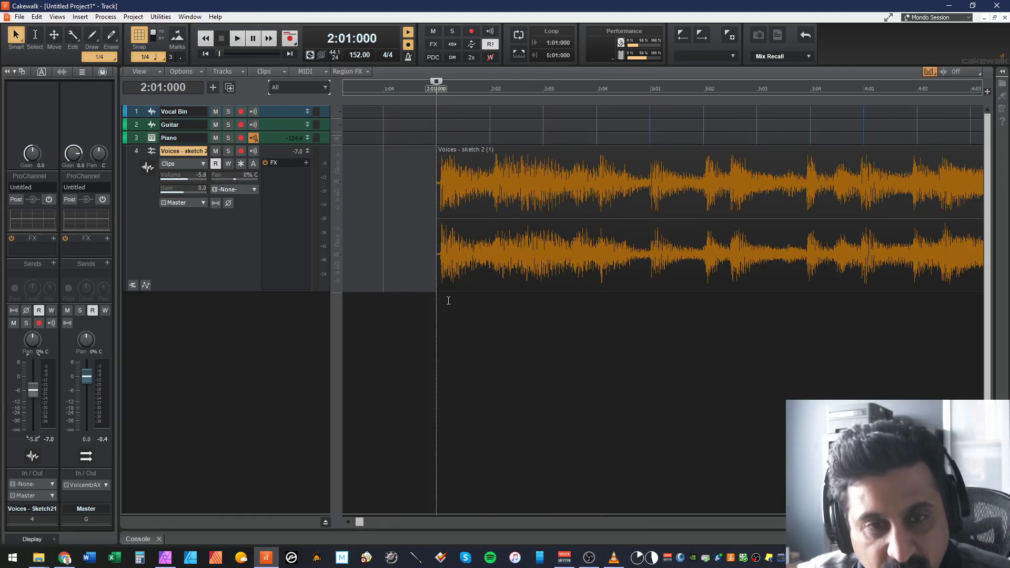
scroll(446, 301, left, 2)
scroll(530, 276, up, 2)
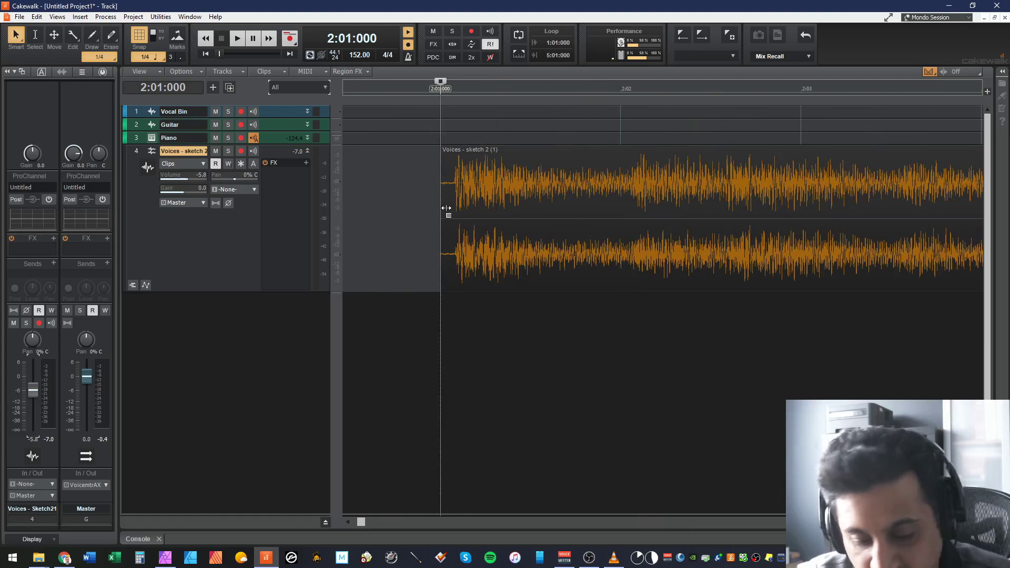
key(n)
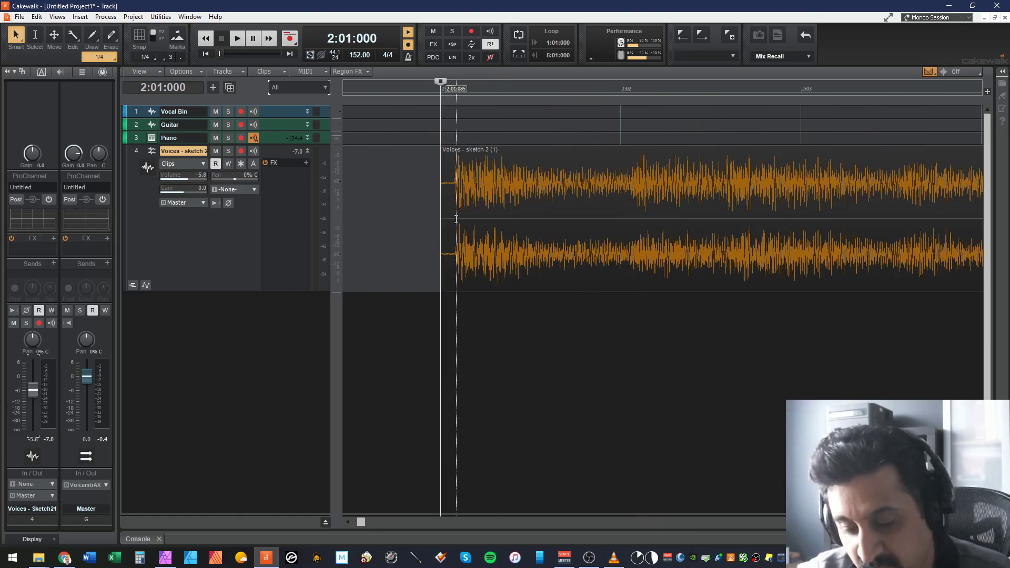
key(n)
key(n)
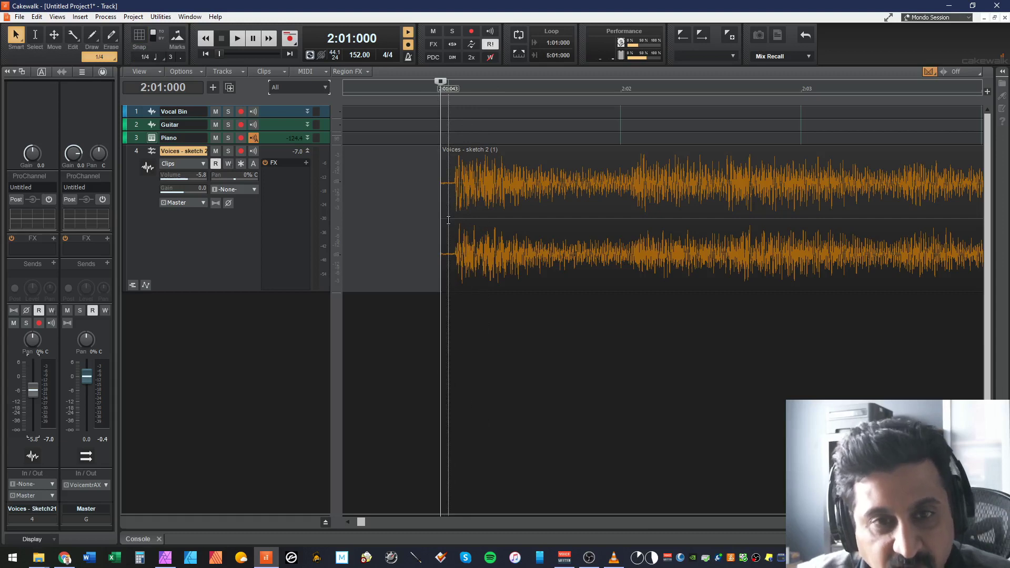
drag(445, 223, 451, 221)
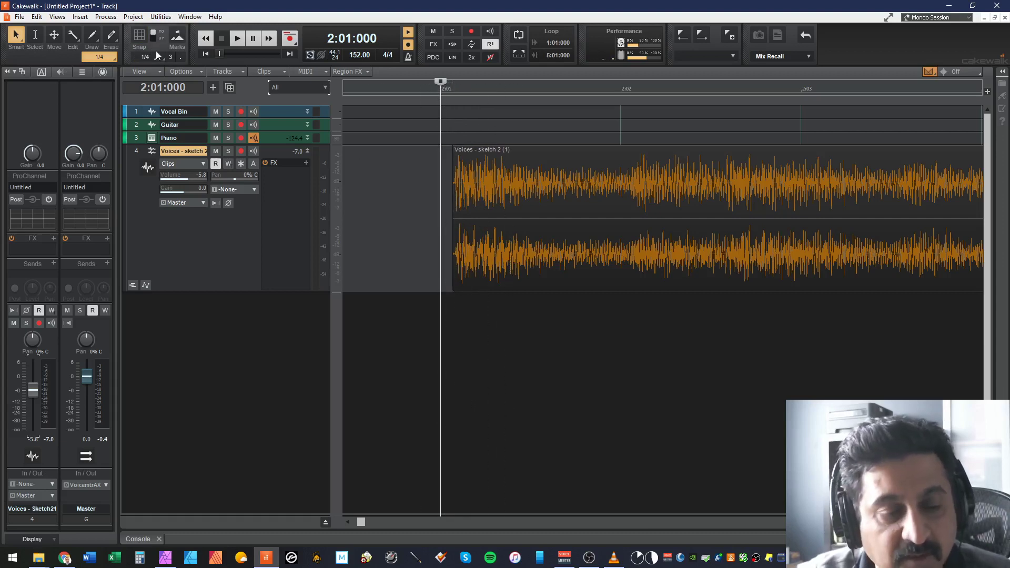
click(139, 35)
click(502, 161)
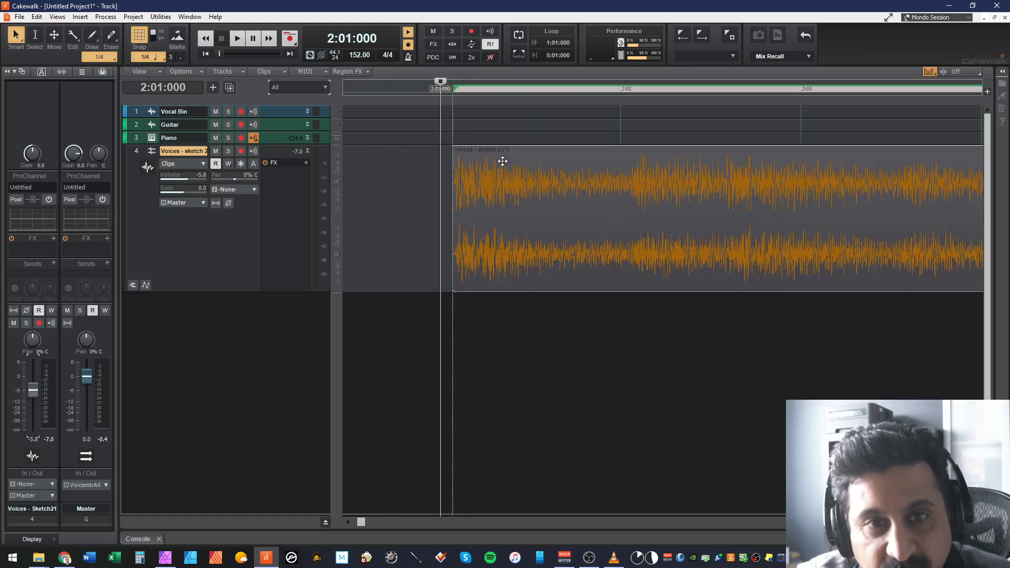
drag(502, 161, 490, 162)
scroll(508, 323, down, 1)
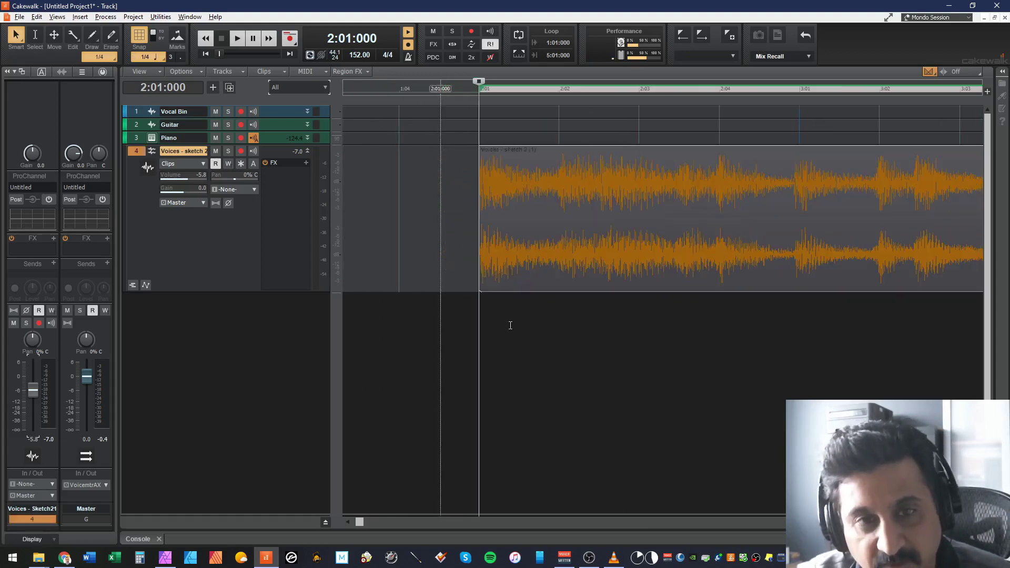
scroll(591, 310, down, 1)
Split at bar 3's first hit, snap the right piece to 3:01, and extend the left piece to meet it.
key(space)
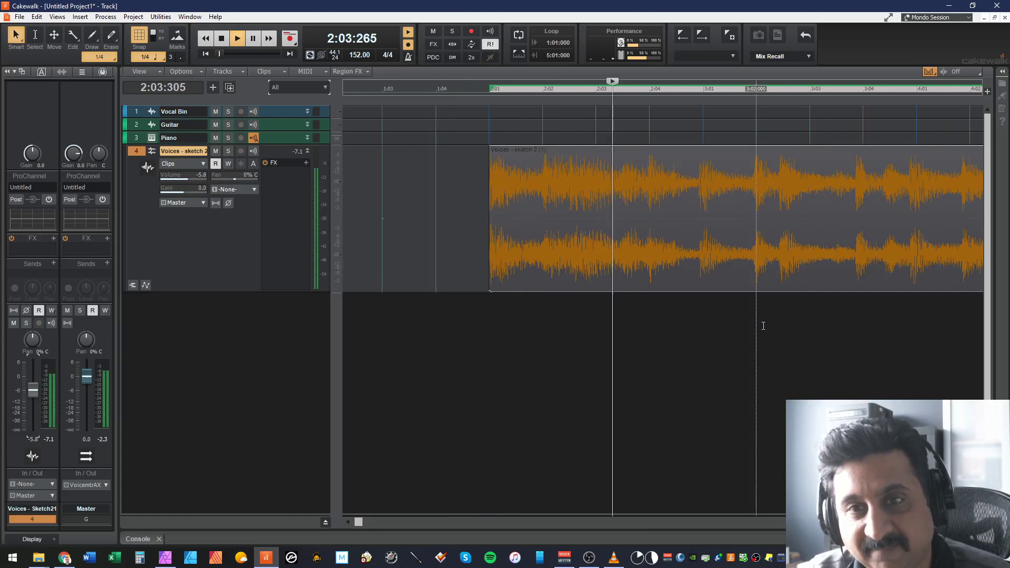
key(space)
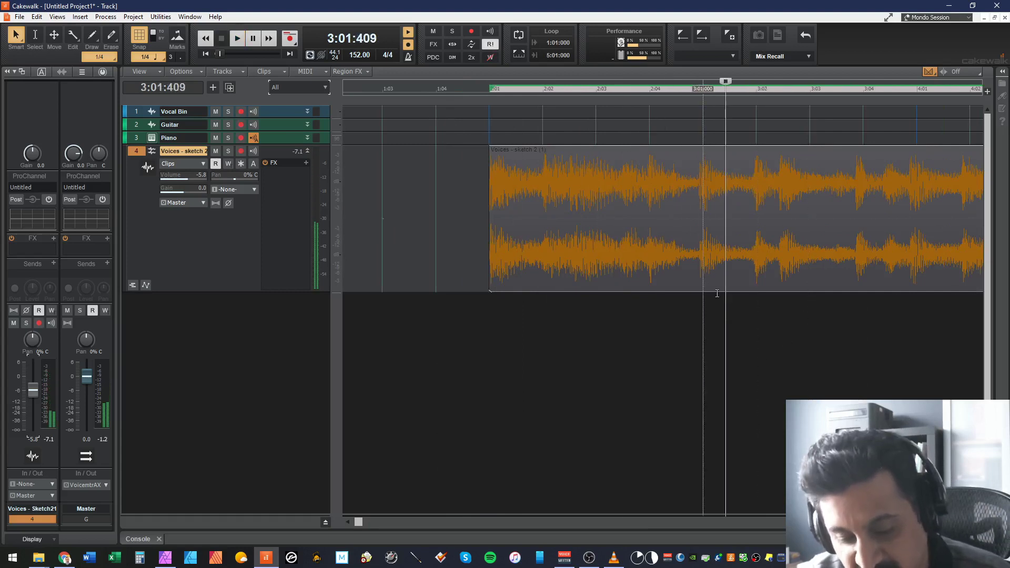
key(n)
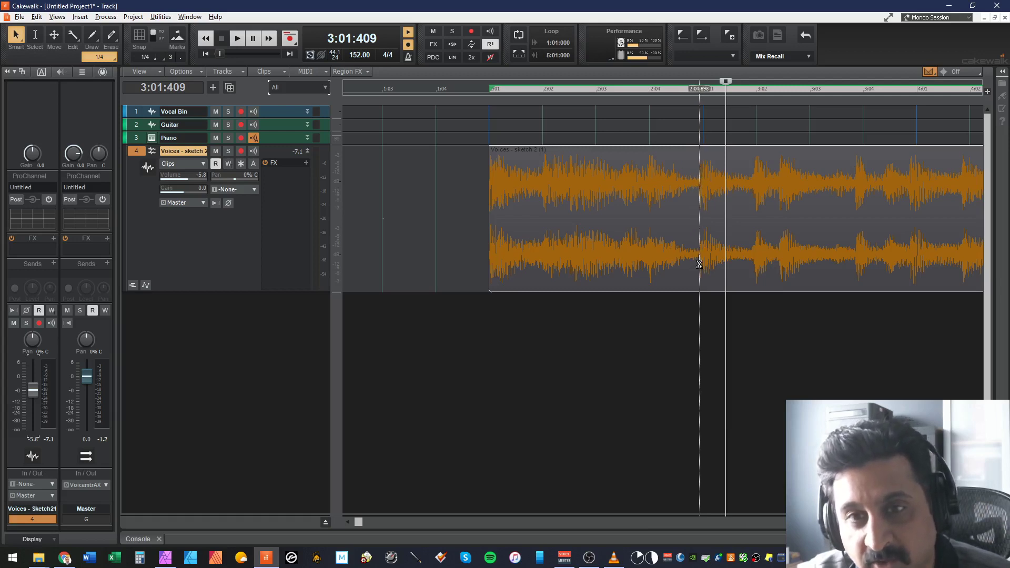
click(699, 263)
key(n)
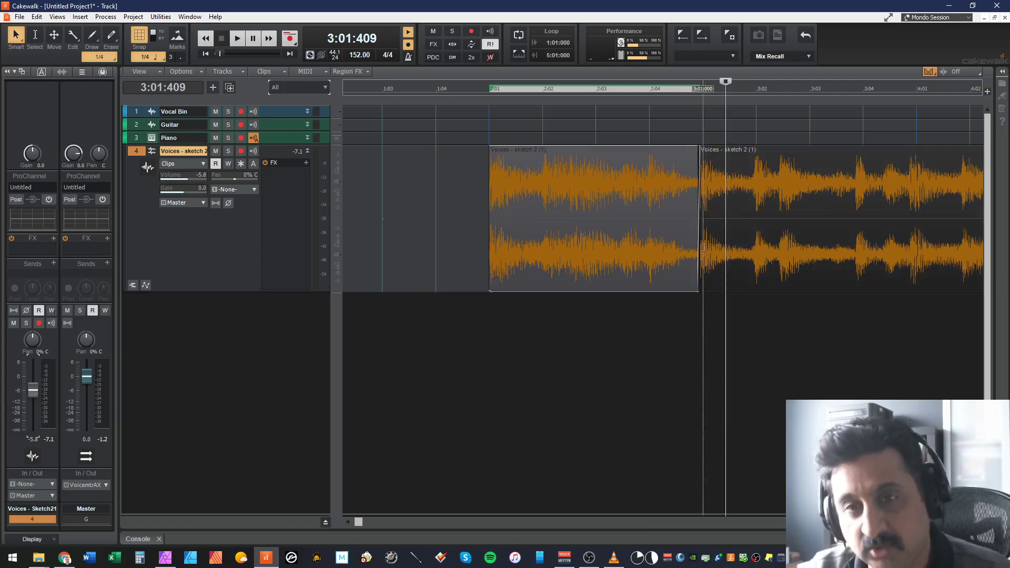
click(745, 157)
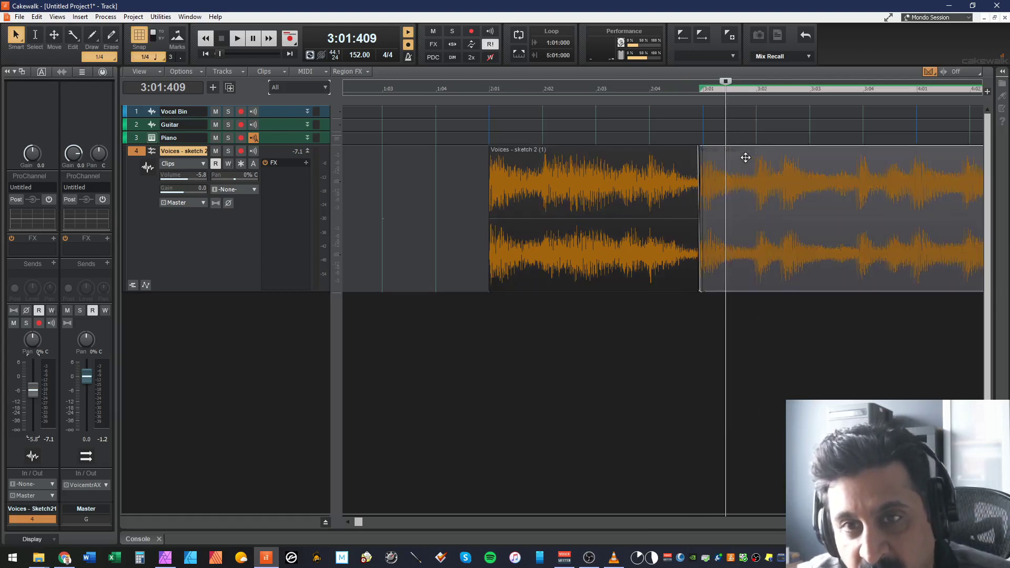
drag(744, 158, 749, 156)
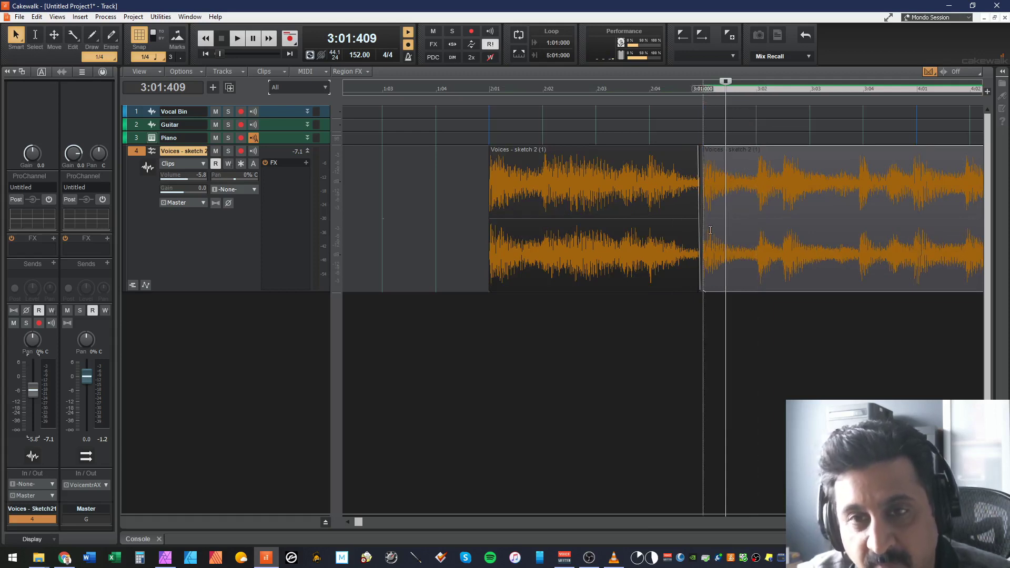
click(670, 197)
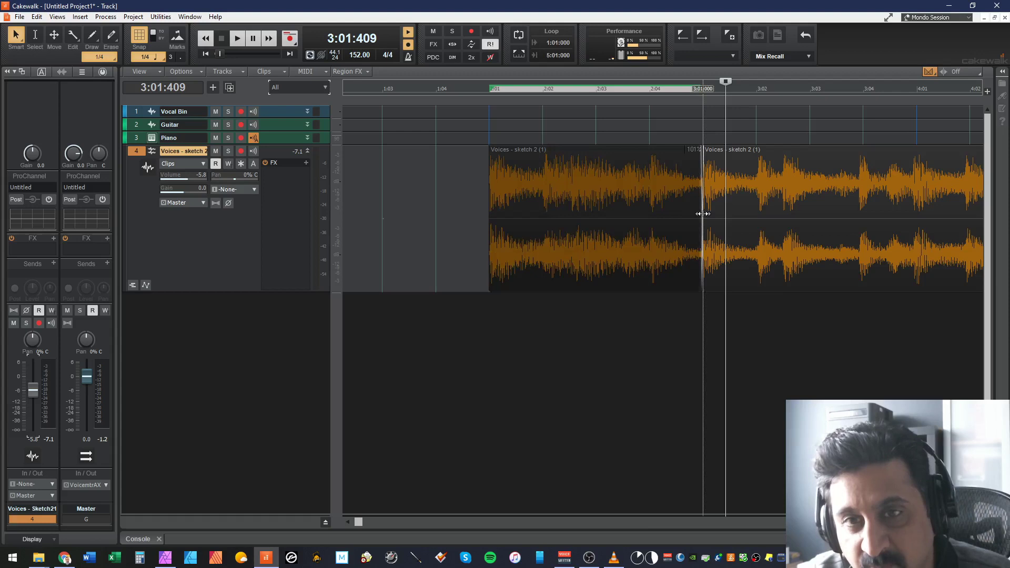
drag(698, 214, 703, 214)
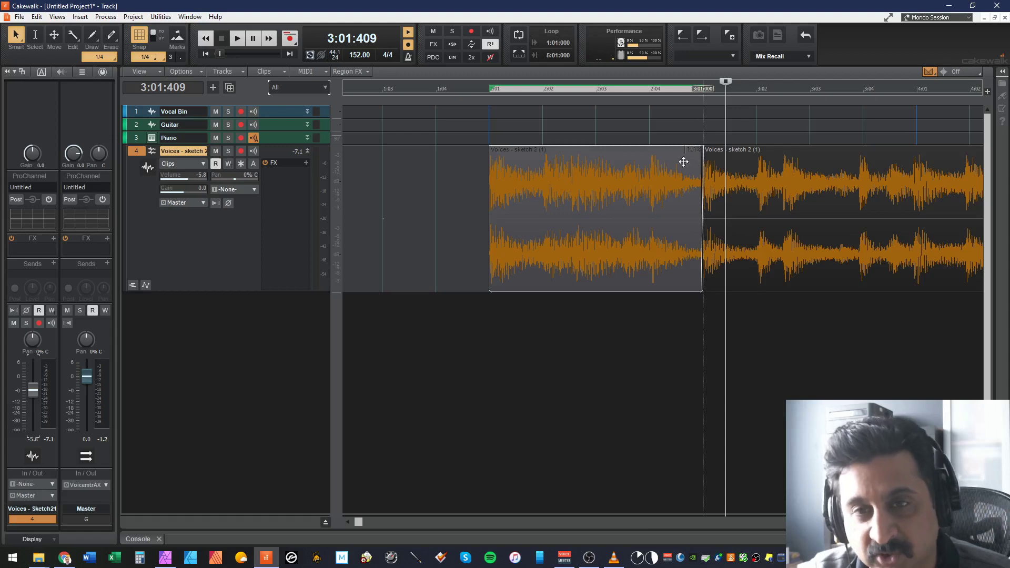
click(700, 314)
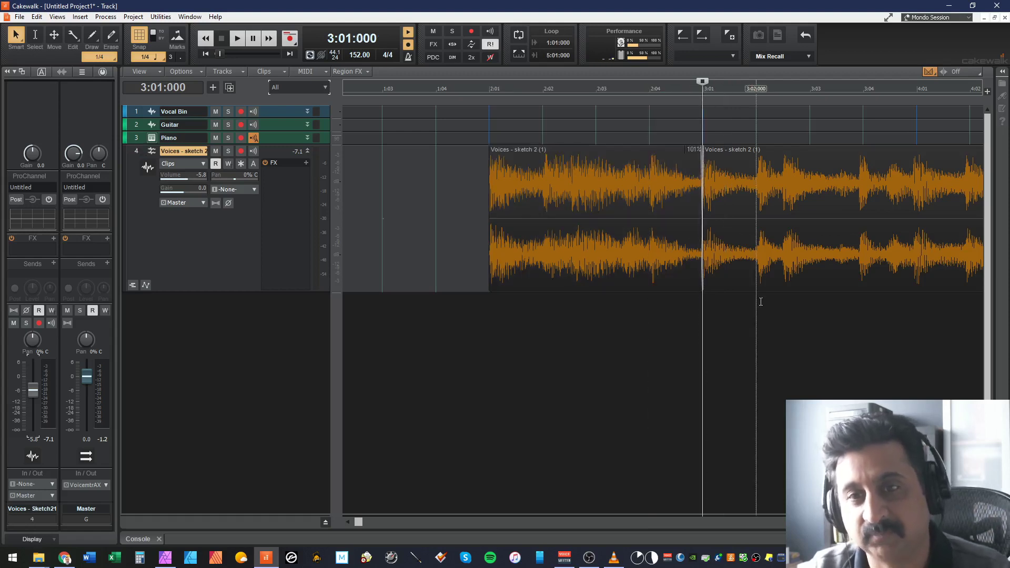
Split the recording at bar 4's first hit with snapping off.
key(space)
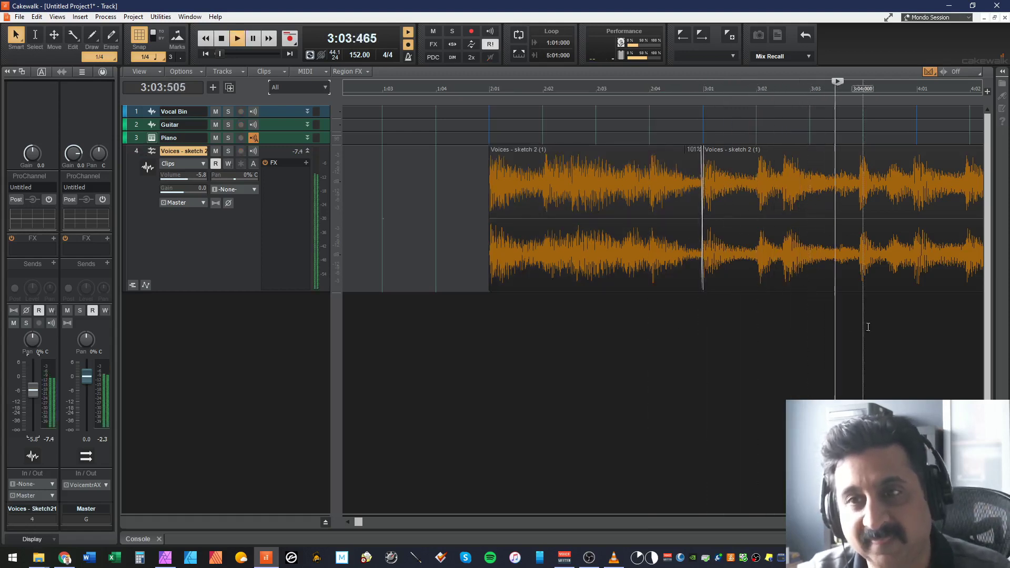
key(space)
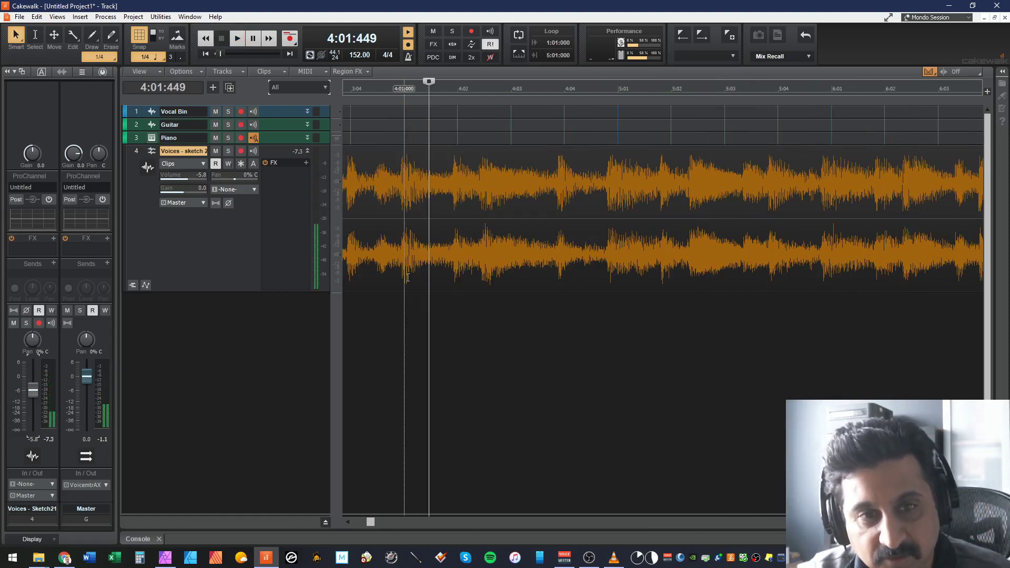
key(n)
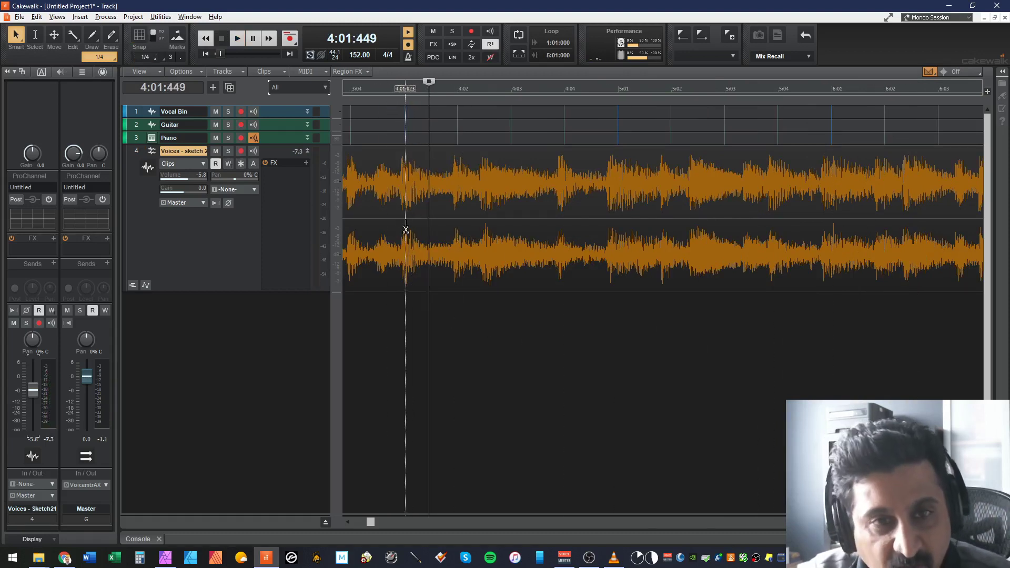
alt+click(401, 208)
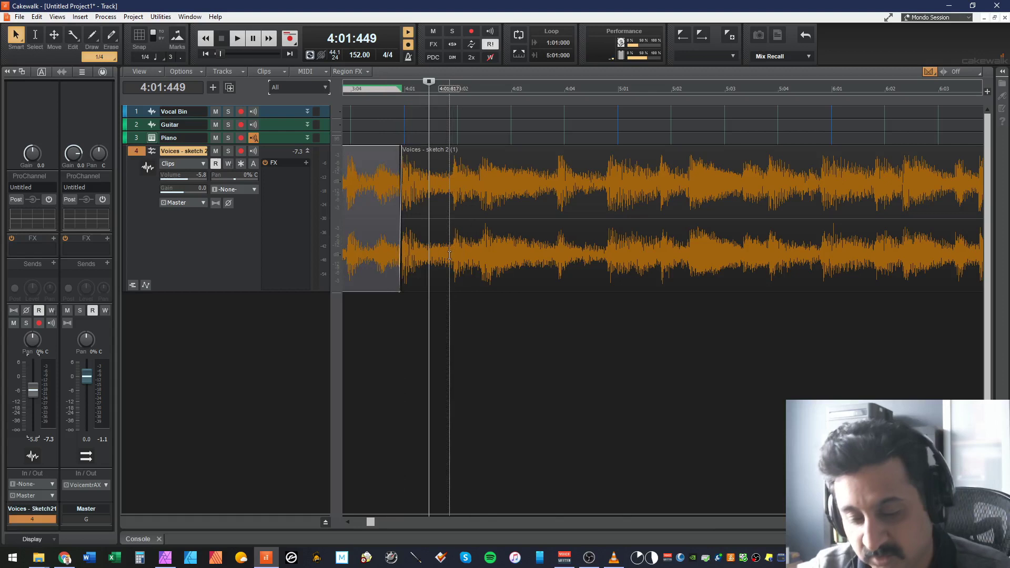
key(n)
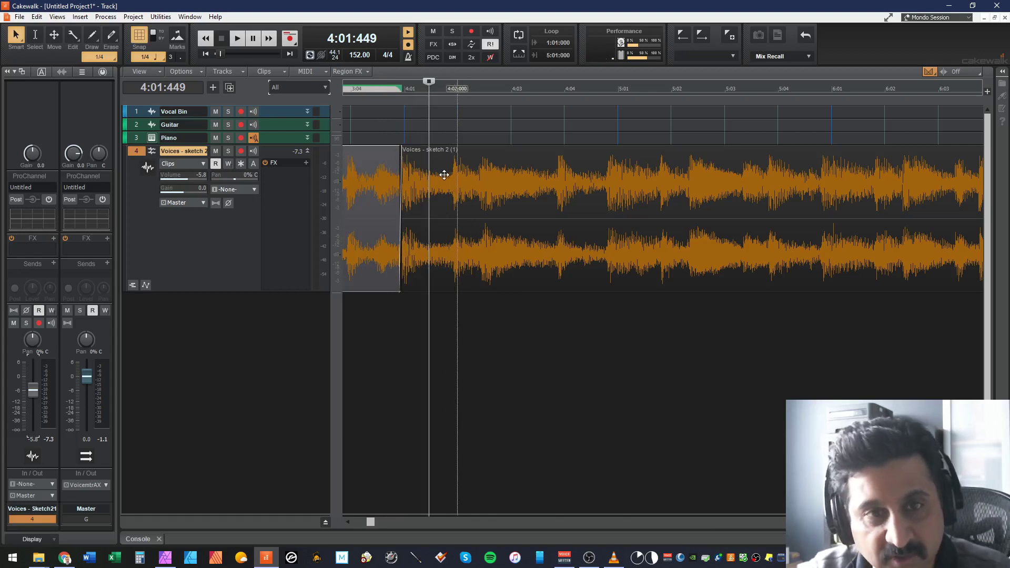
click(476, 160)
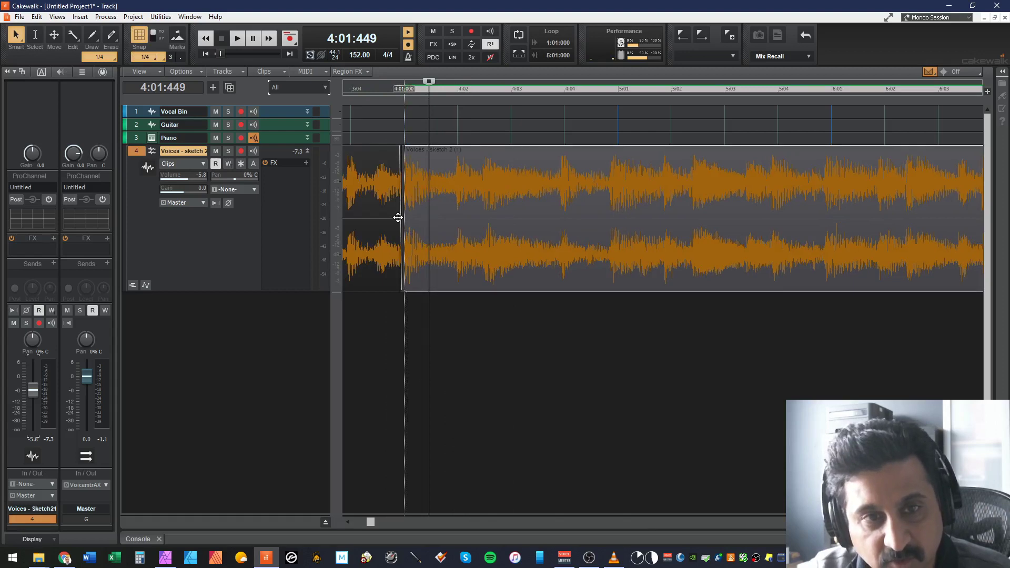
click(408, 299)
Split at the bar 5 transient, snap the following clip to 5:01, and play from bar 5 to check.
key(space)
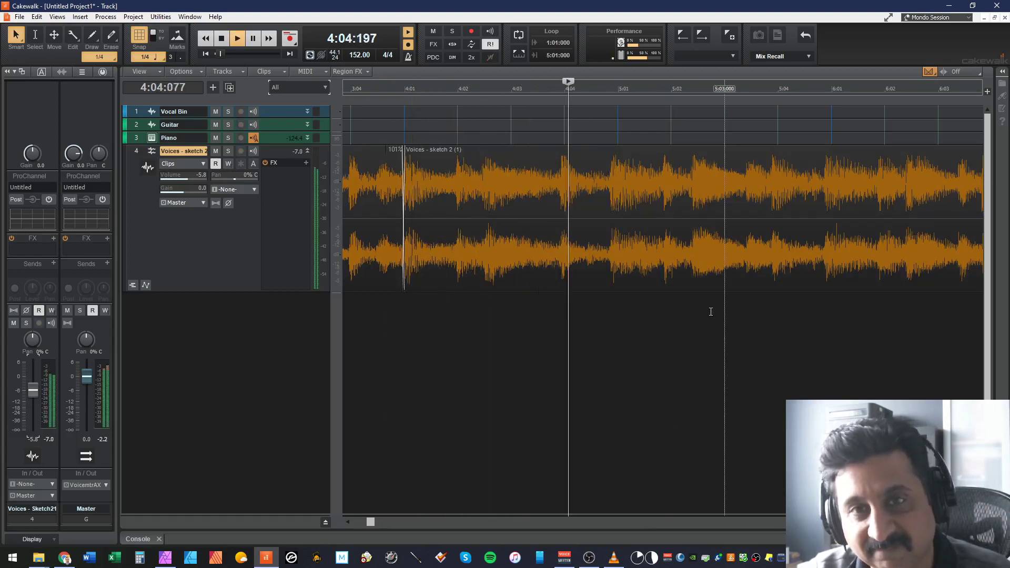
key(space)
key(n)
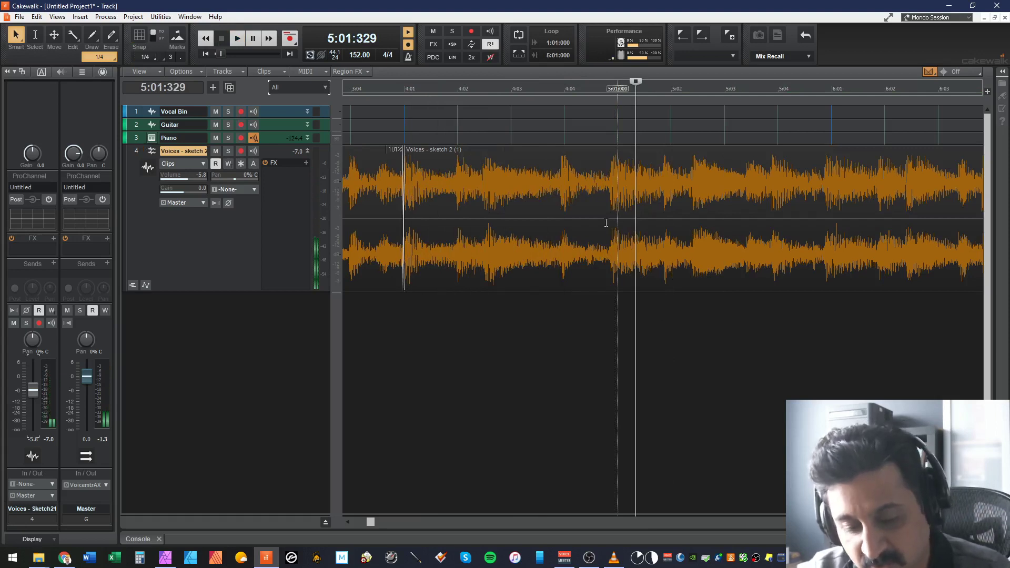
alt+click(611, 229)
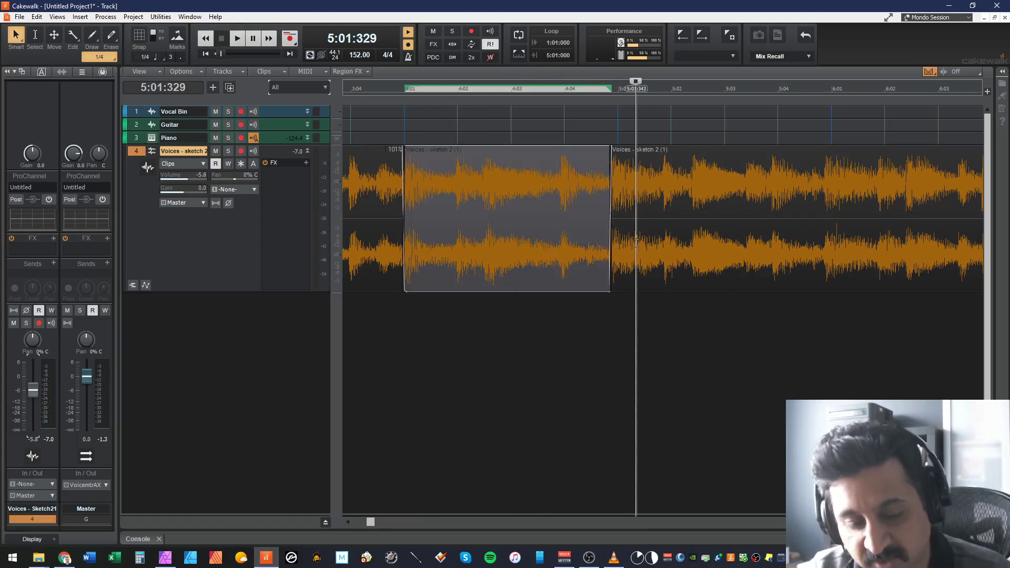
key(n)
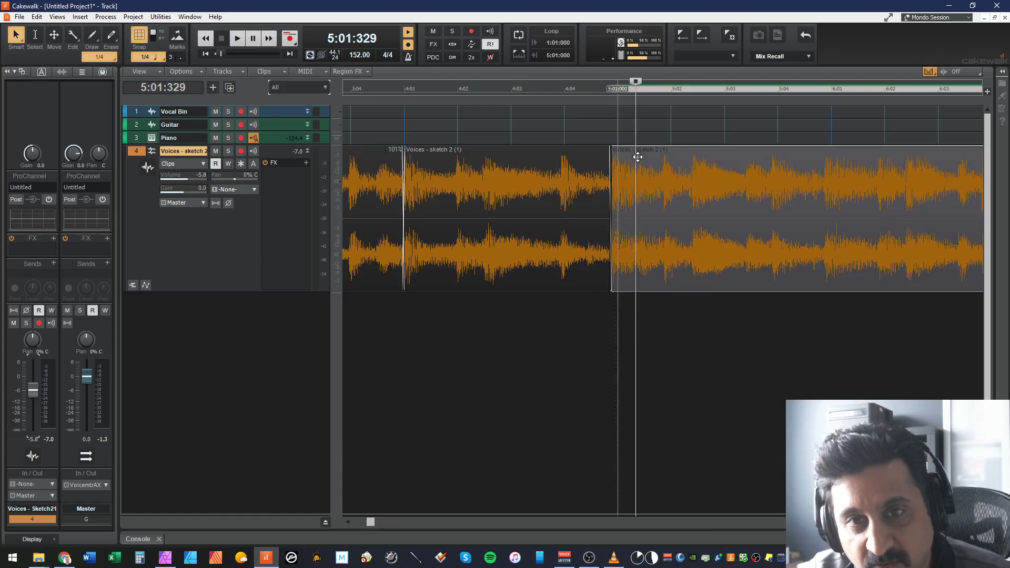
click(644, 158)
mouse_move(644, 158)
mouse_down()
mouse_move(604, 210)
mouse_move(614, 219)
mouse_up()
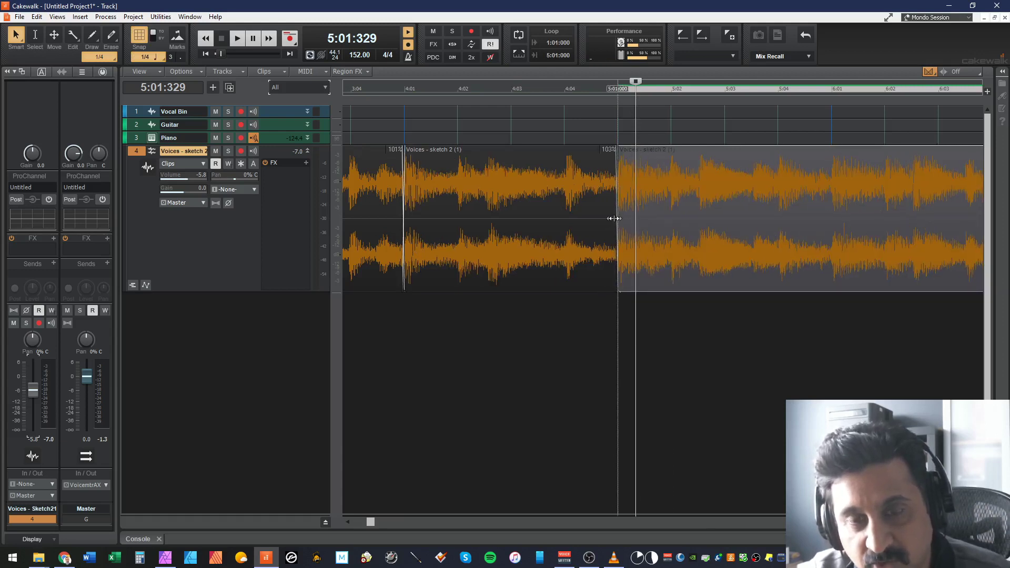
click(620, 295)
key(space)
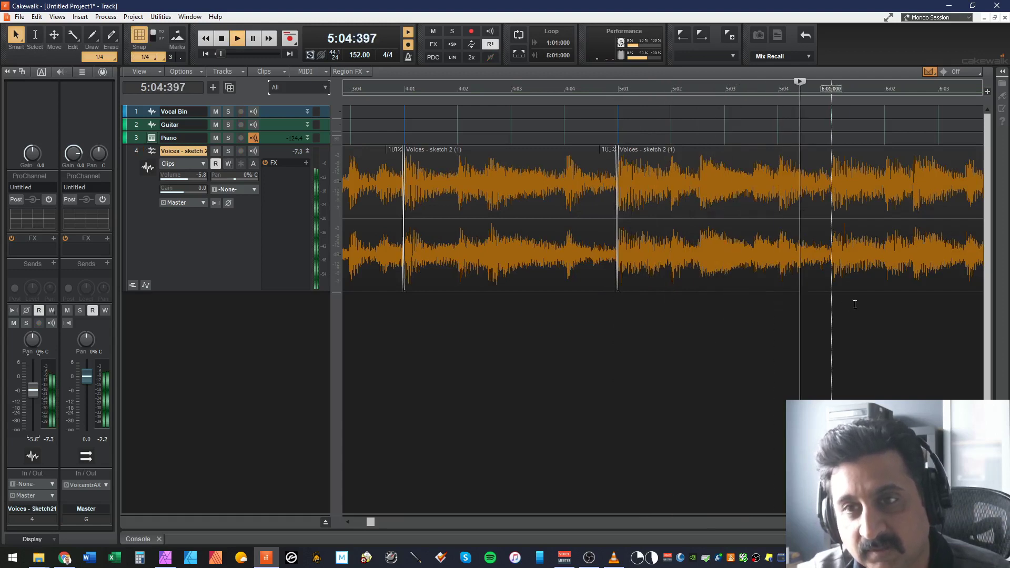
Split the recording at the bar 7 transient and play from bar 7 to check.
key(space)
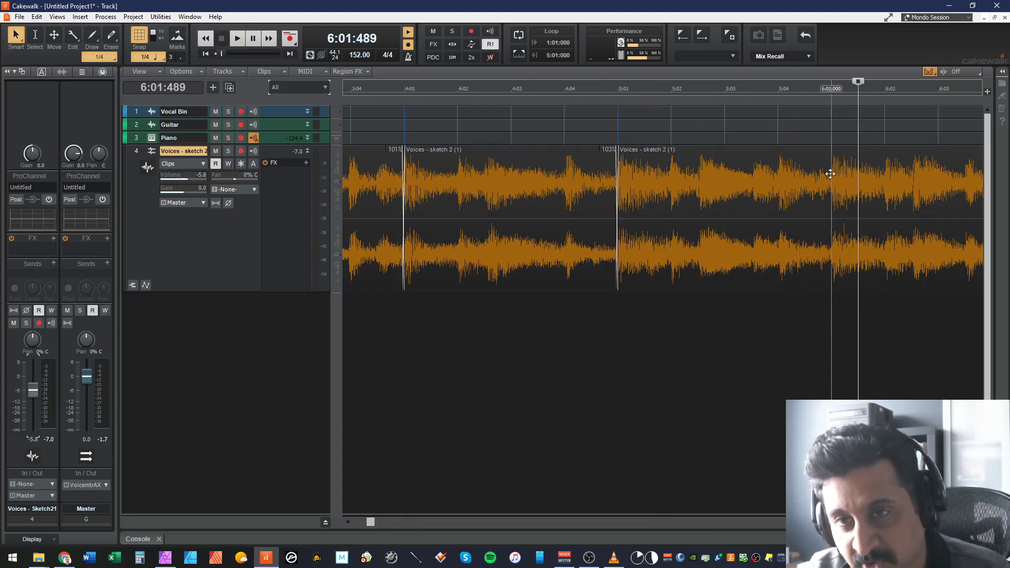
click(832, 290)
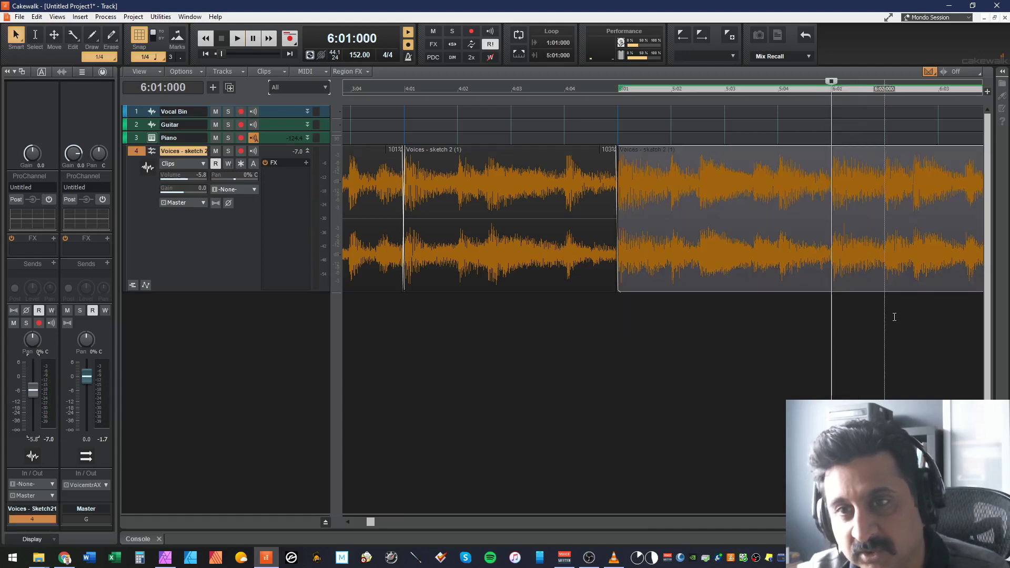
key(space)
key(space)
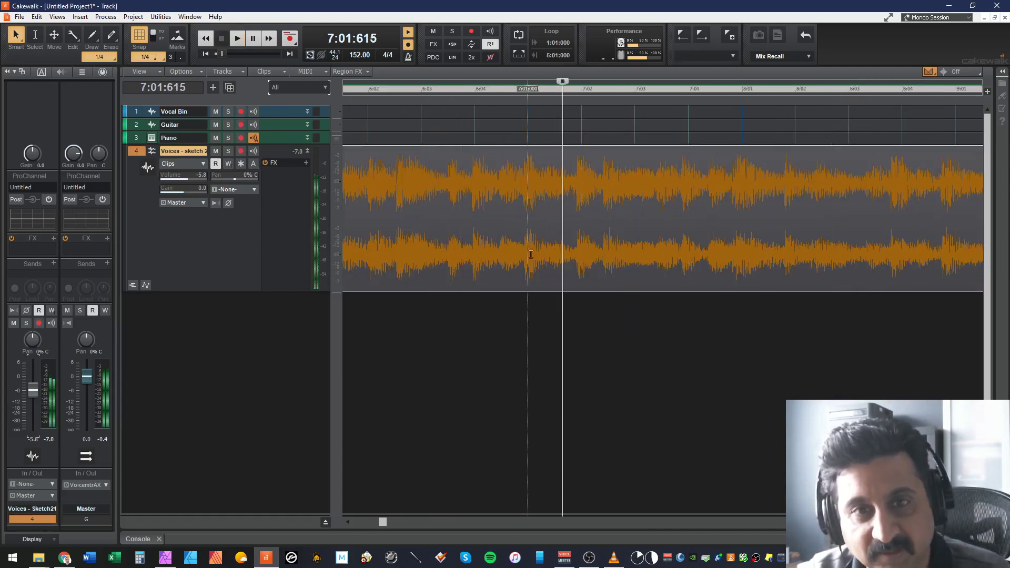
key(n)
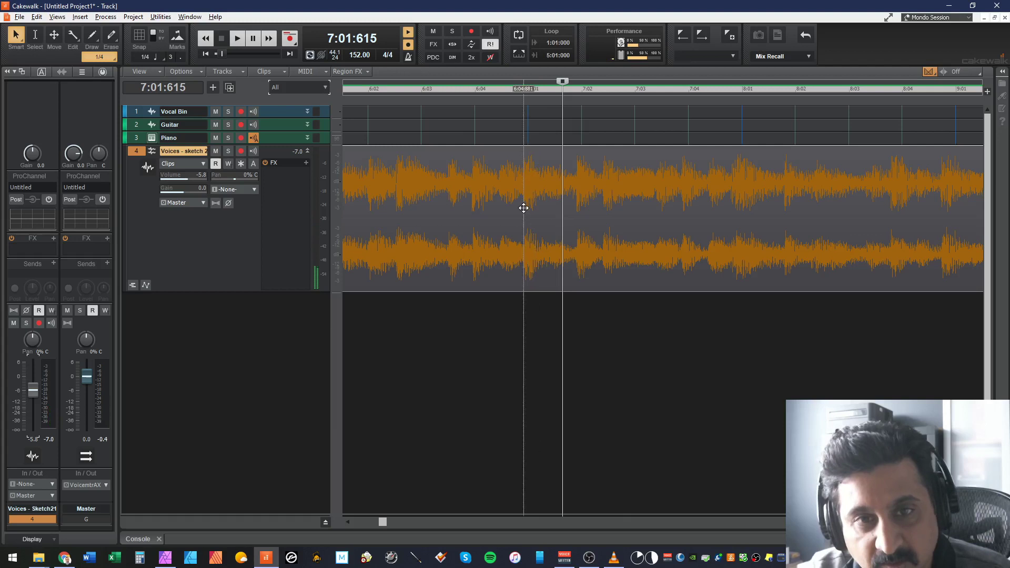
alt+click(523, 211)
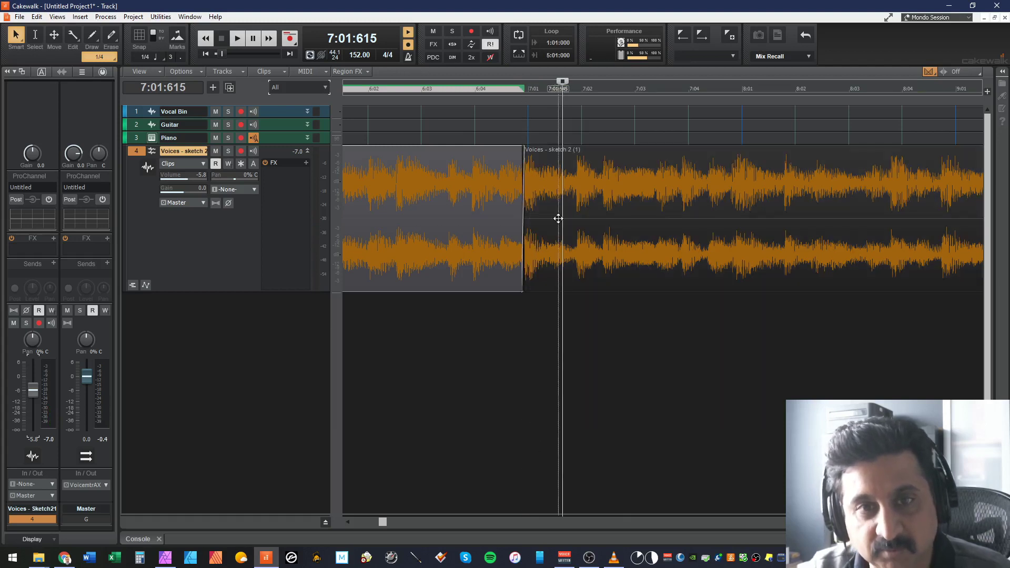
key(n)
click(547, 178)
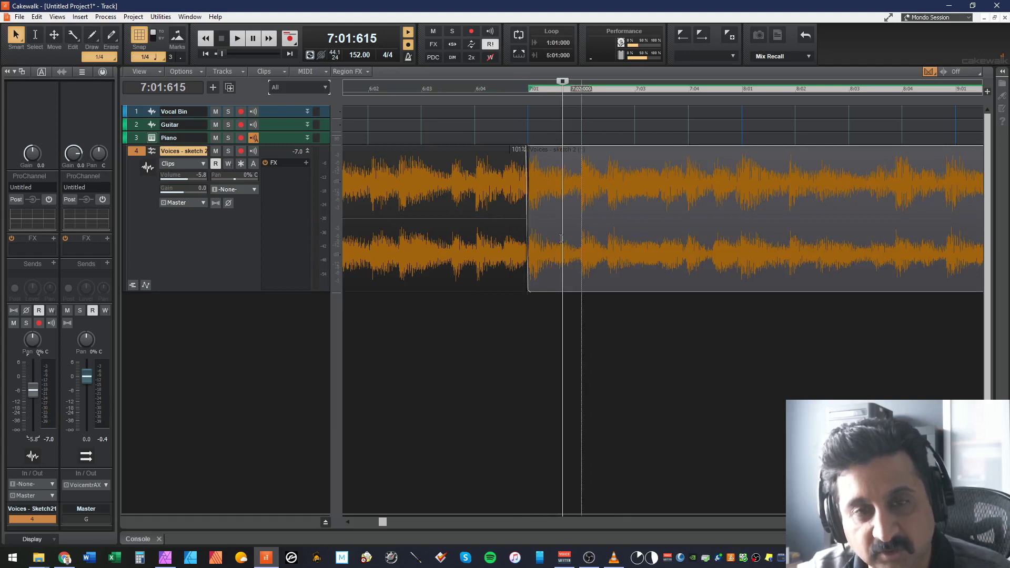
click(617, 318)
key(space)
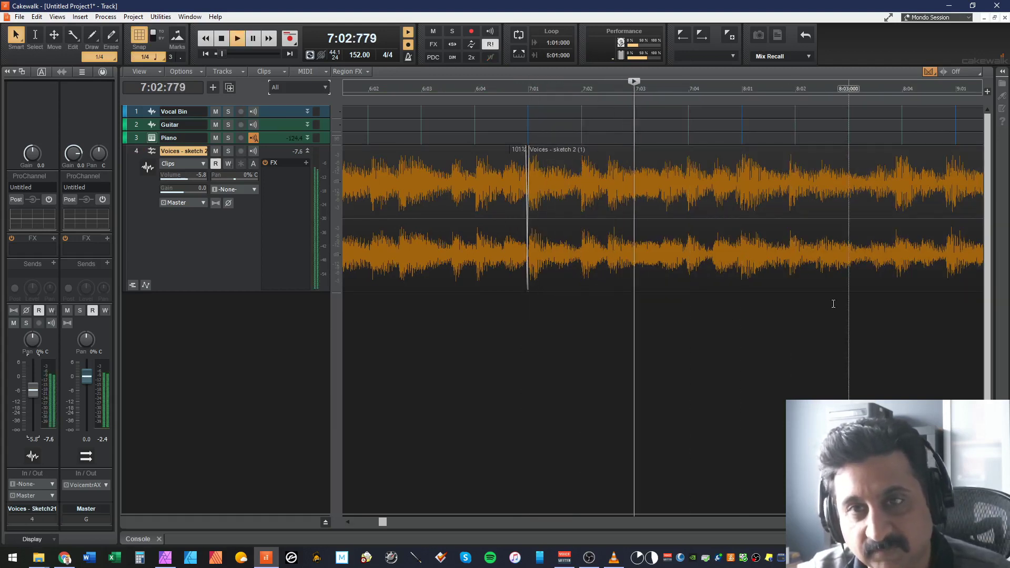
Split the recording at bar 8's downbeat and play back from bar 8.
click(737, 205)
click(785, 155)
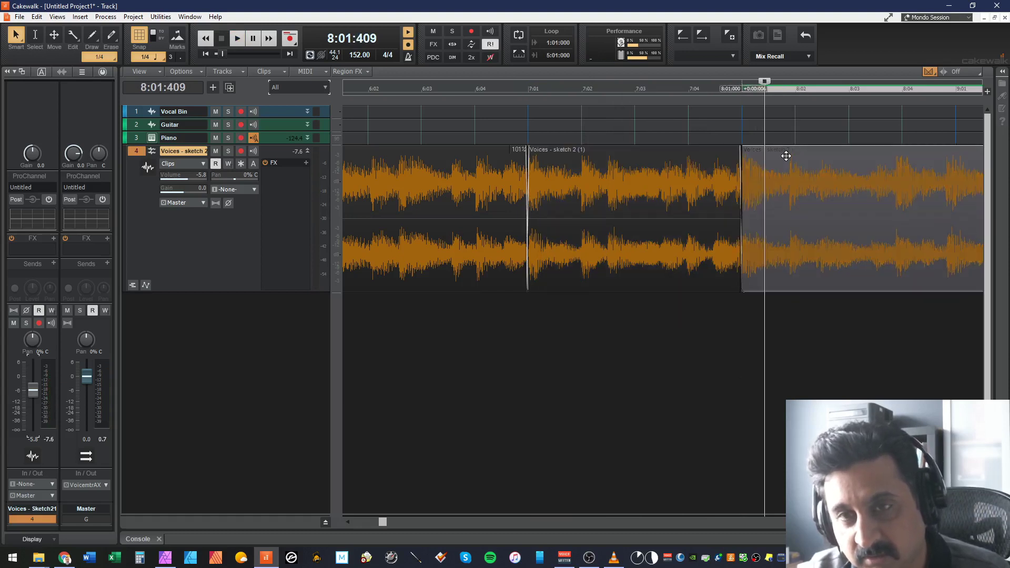
click(735, 215)
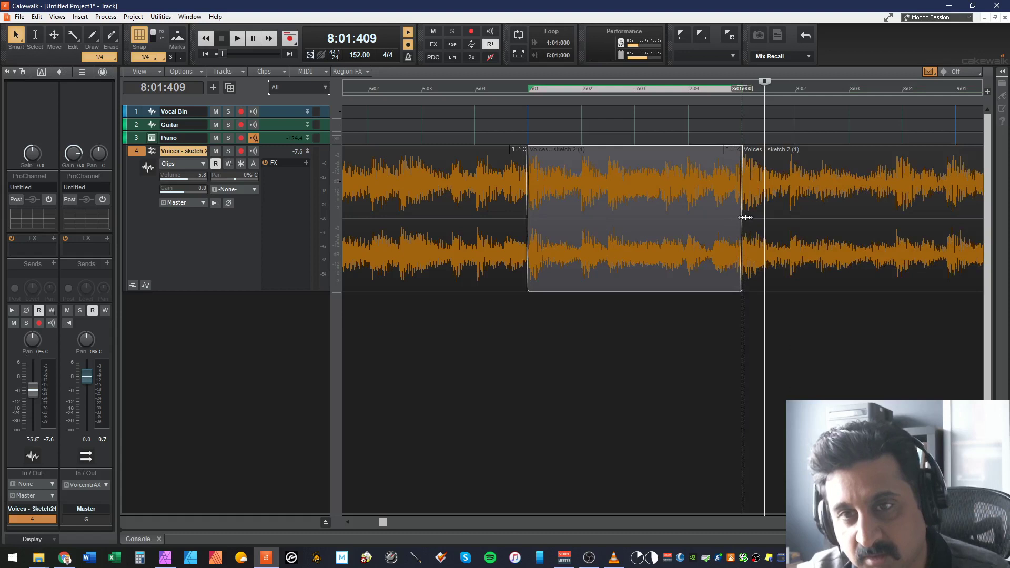
click(805, 318)
key(space)
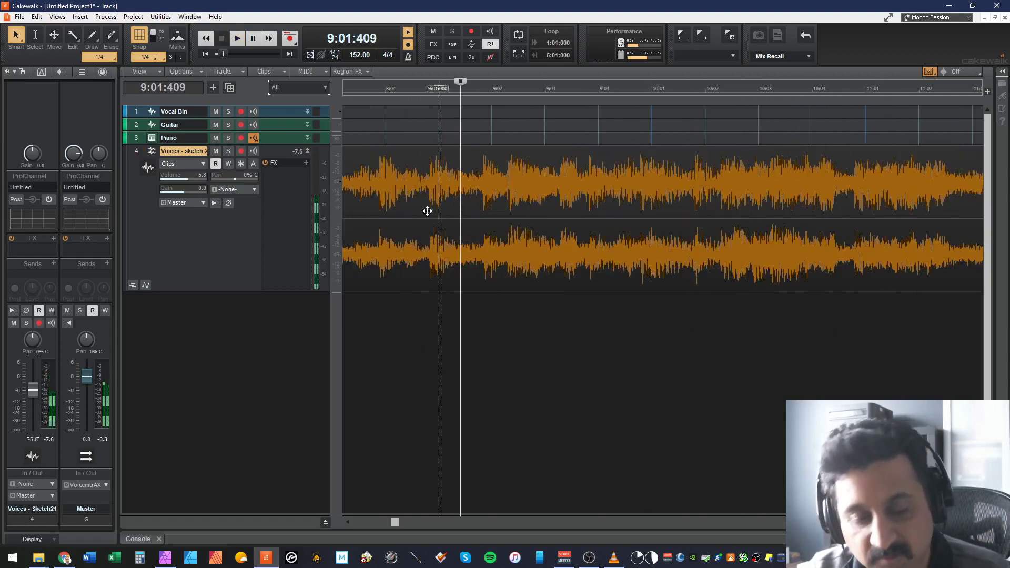
Split at the bar 9 transient and trim the next clip's start onto bar 9's downbeat.
key(n)
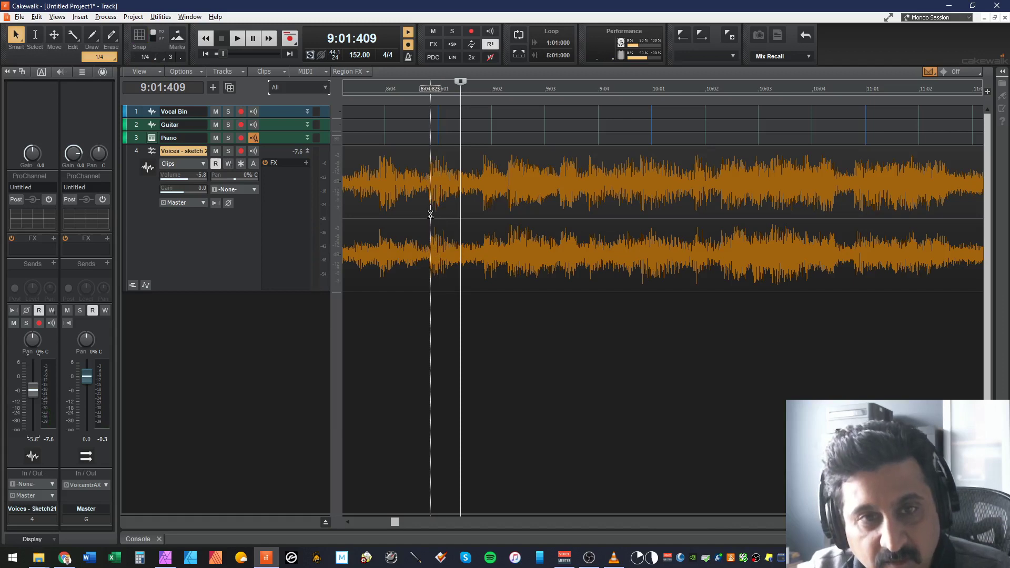
click(429, 217)
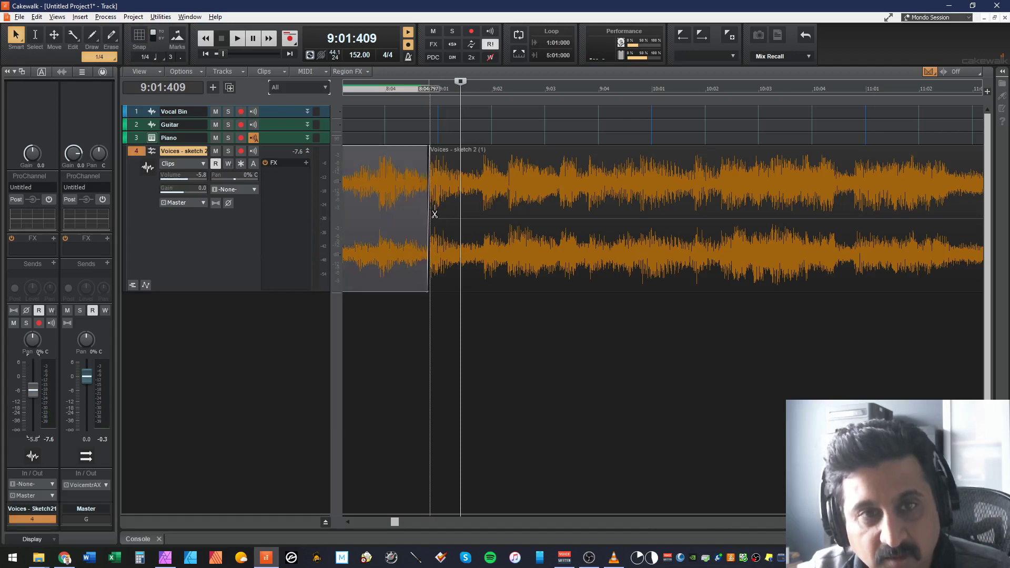
key(n)
click(479, 163)
drag(430, 221, 438, 216)
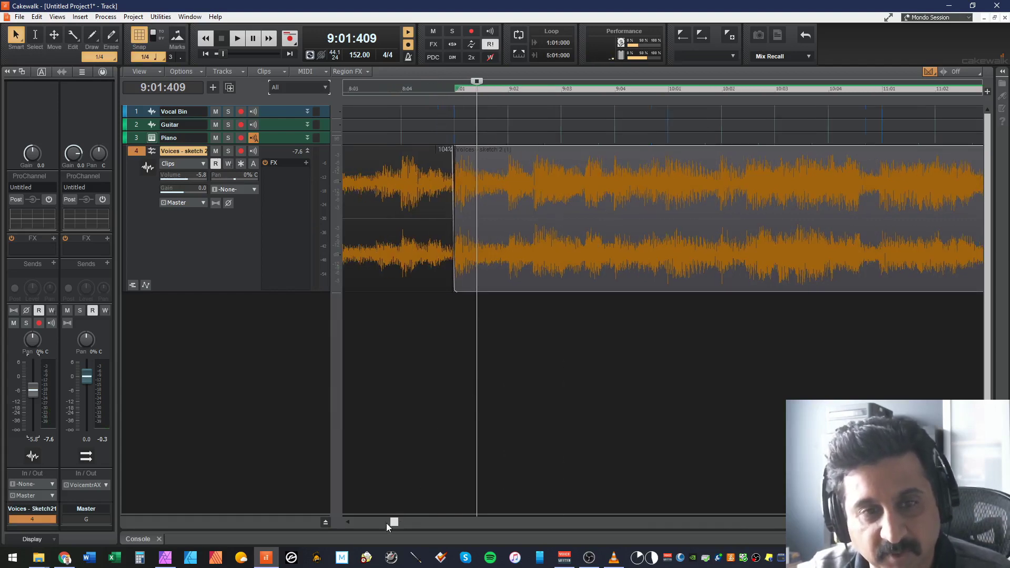
drag(398, 519, 351, 522)
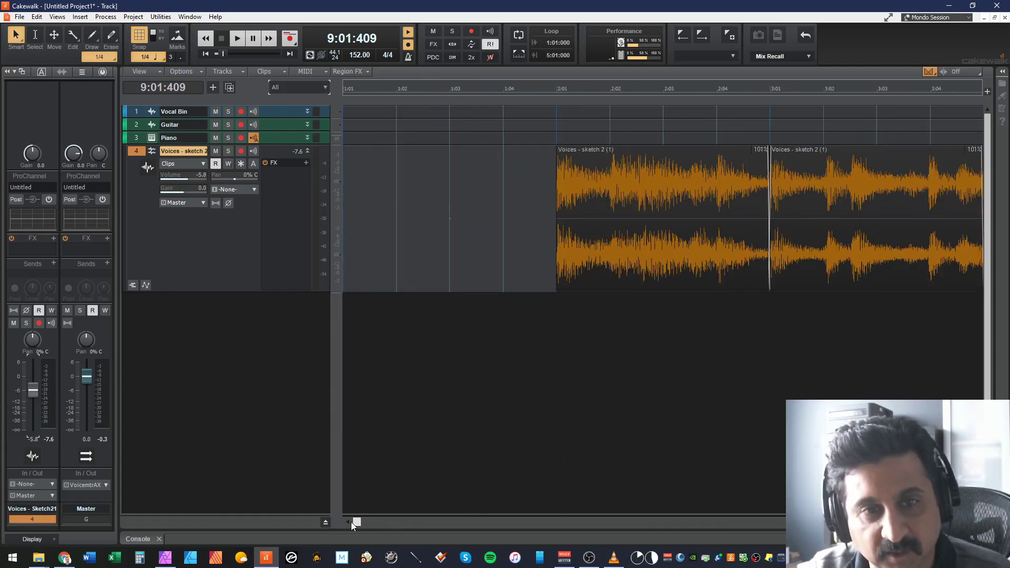
key(w)
key(ctrl+Left)
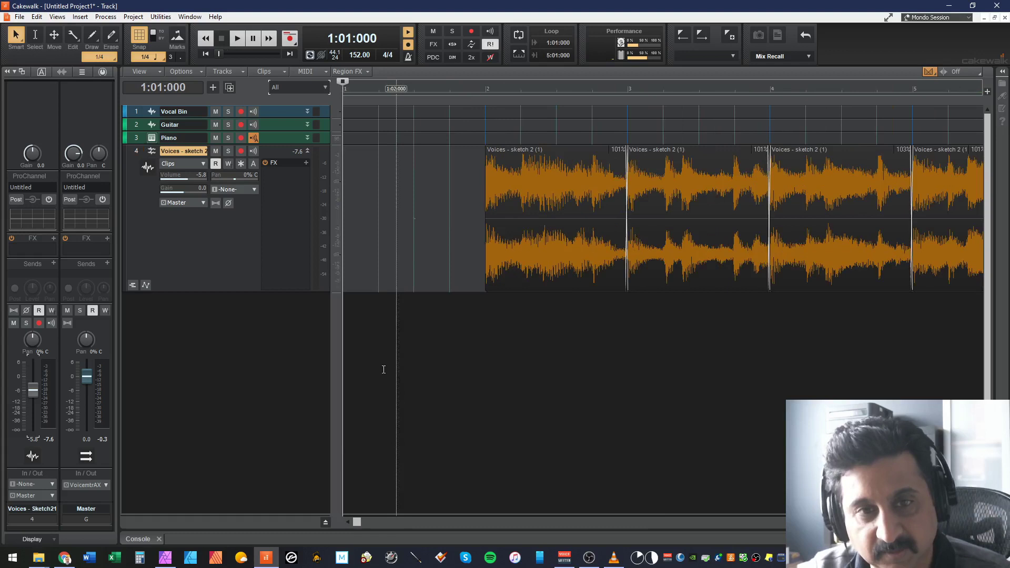
key(space)
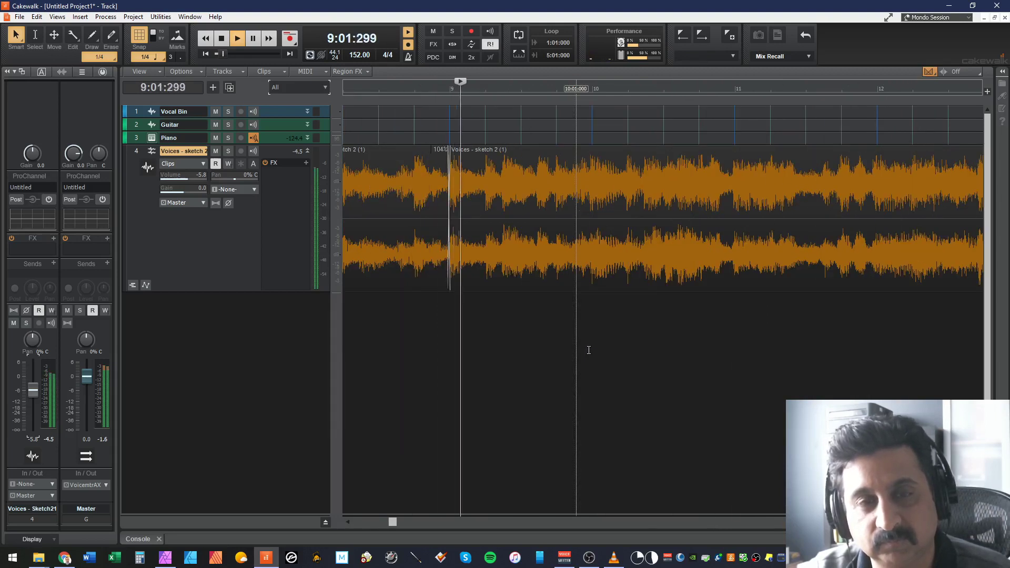
key(space)
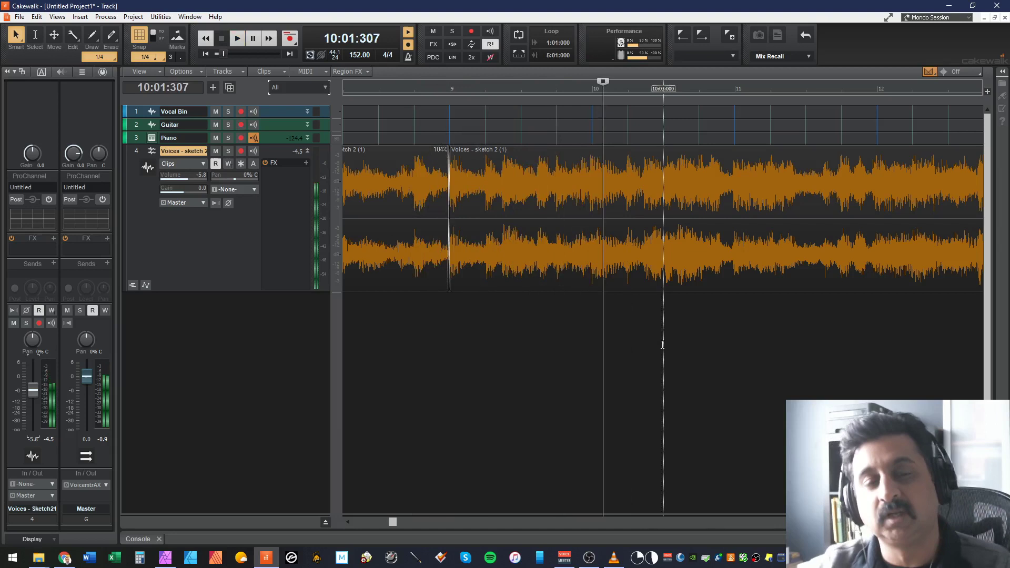